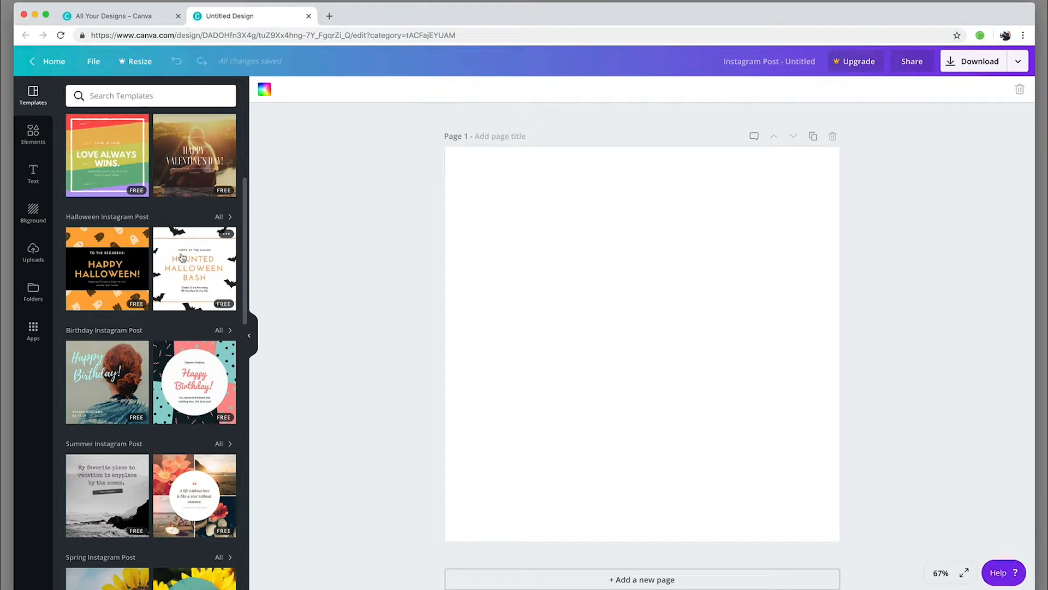
Preview the Happy Halloween and Haunted Halloween Bash templates, then apply the black-and-white Summer ocean quote template
click(113, 258)
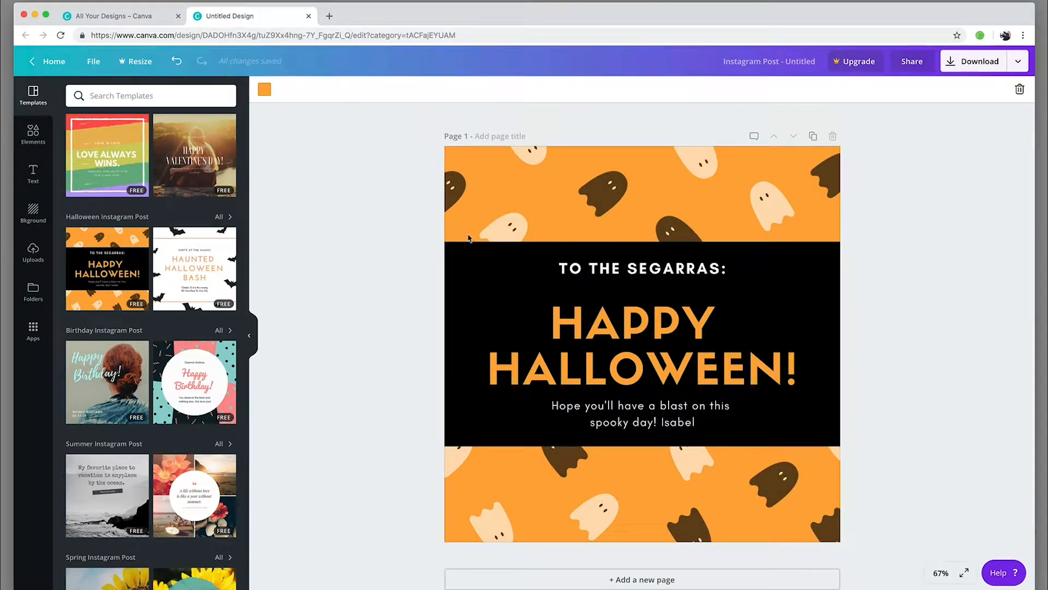
click(202, 273)
scroll(199, 267, down, 2)
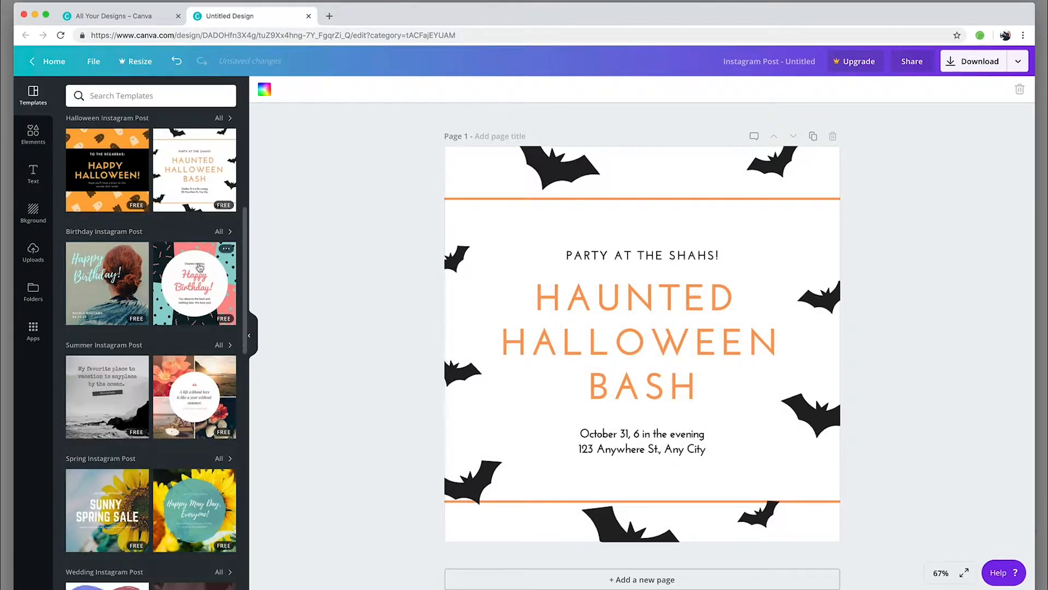
scroll(176, 267, down, 2)
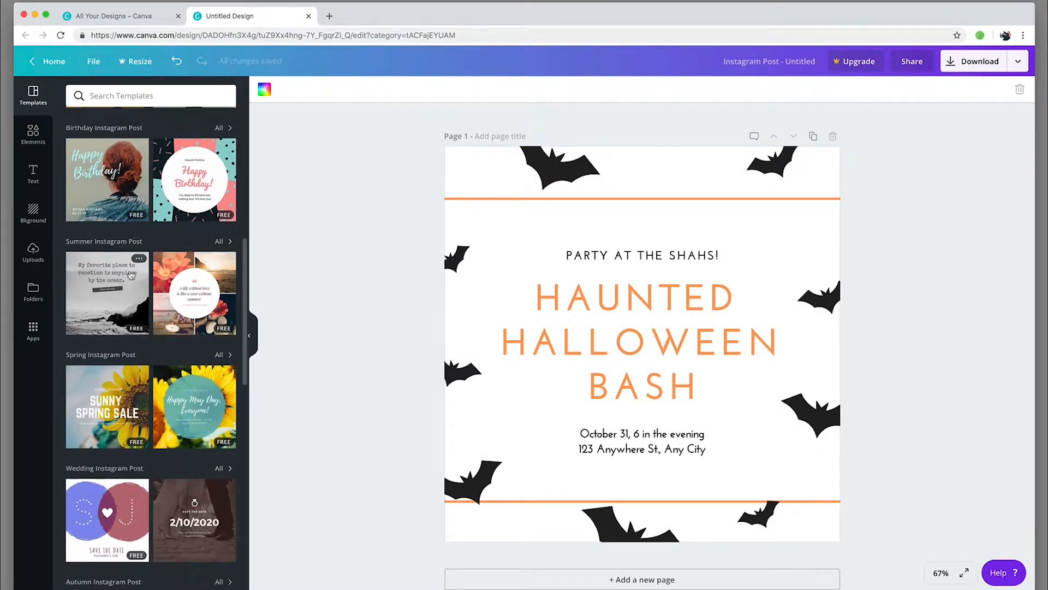
click(131, 276)
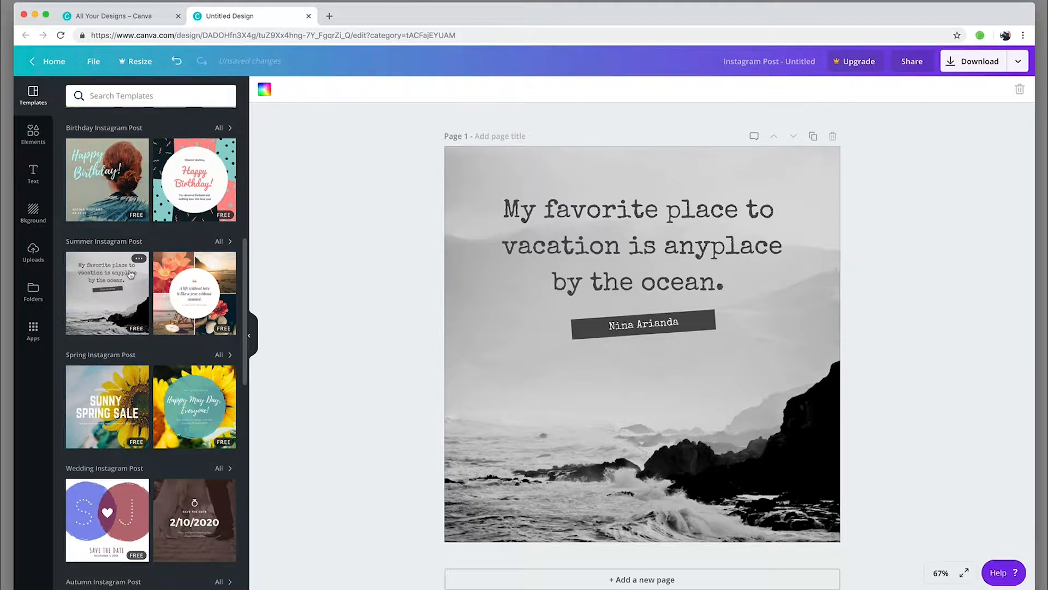
scroll(131, 274, down, 1)
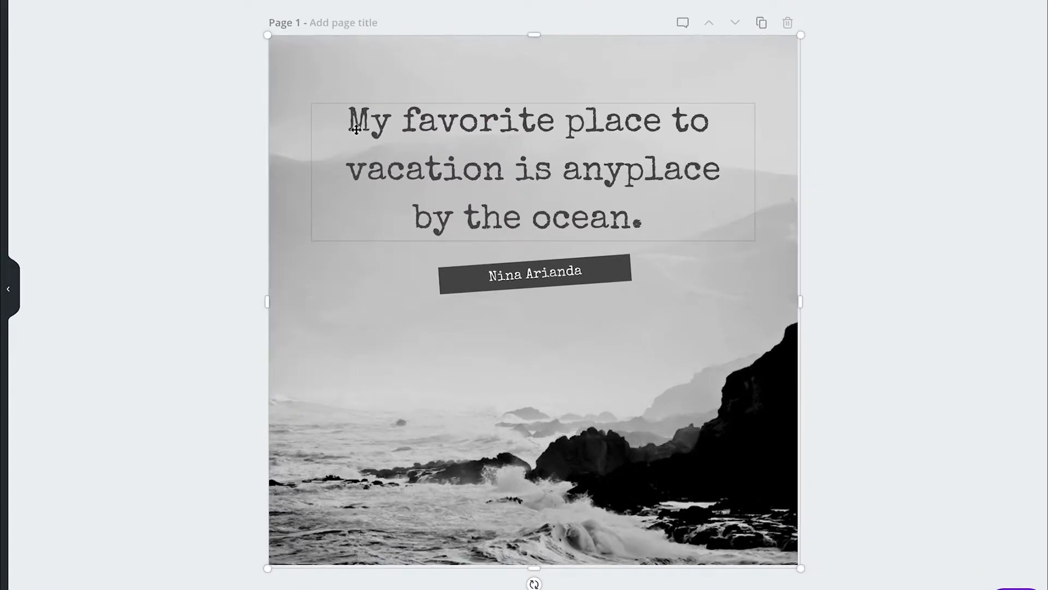
Try editing the quote, then delete the name tag's text and its dark label rectangle
double_click(522, 209)
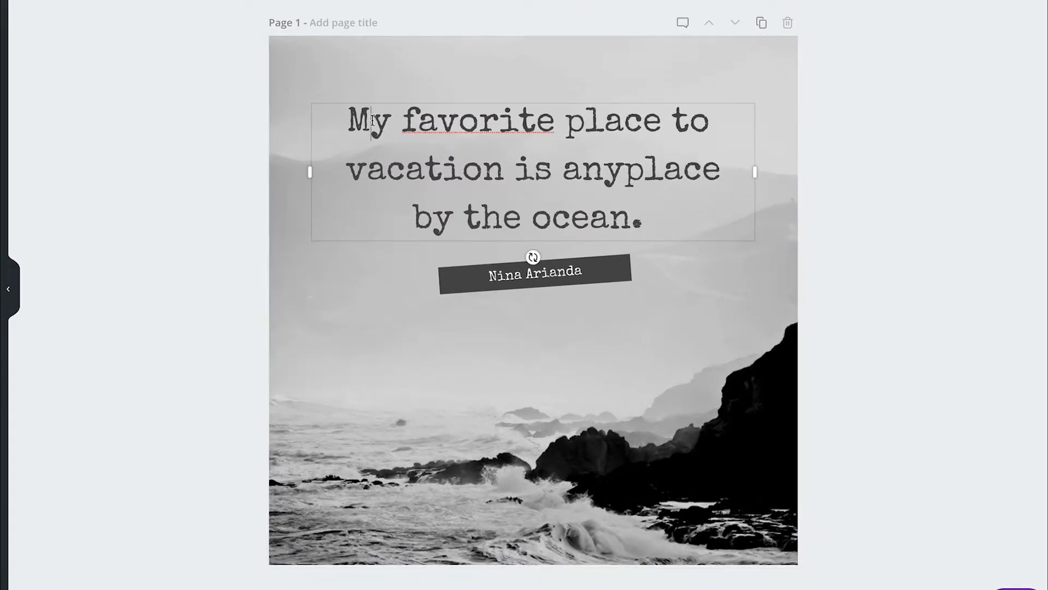
click(426, 283)
click(475, 275)
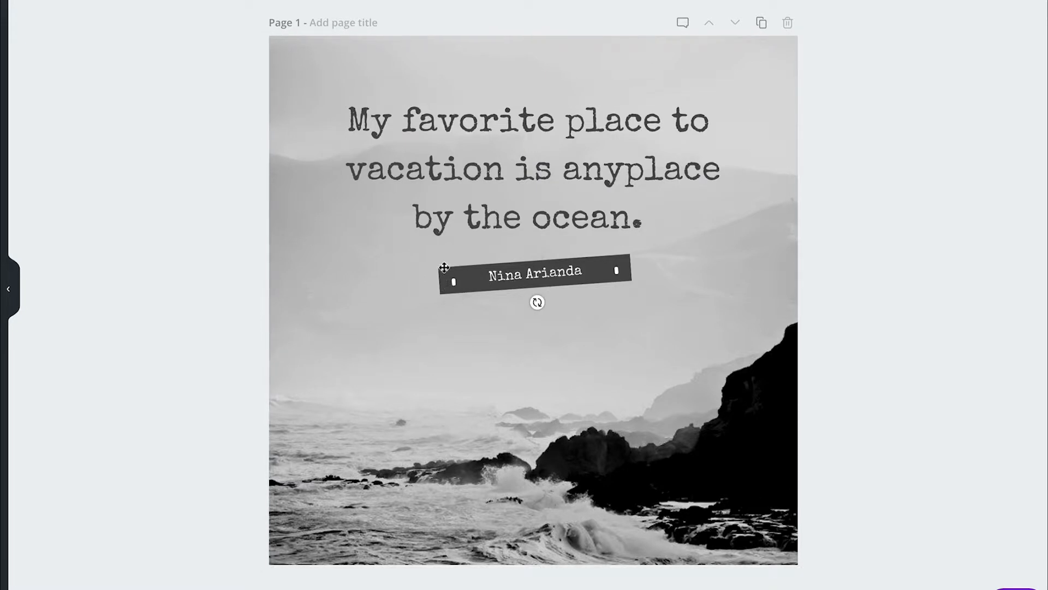
mouse_move(446, 271)
mouse_down()
mouse_move(407, 286)
mouse_move(441, 274)
mouse_up()
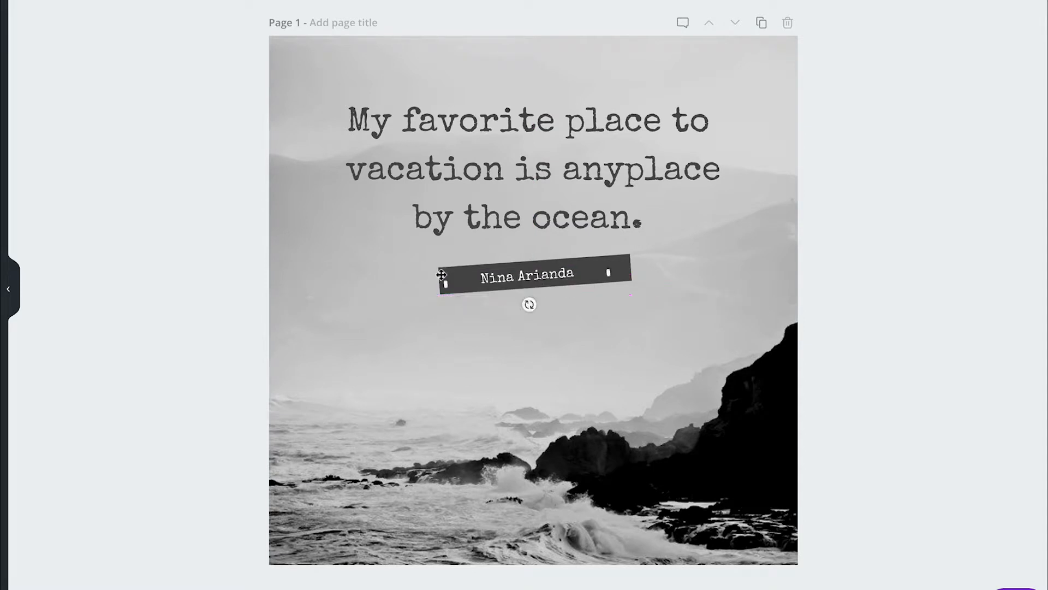
key(Delete)
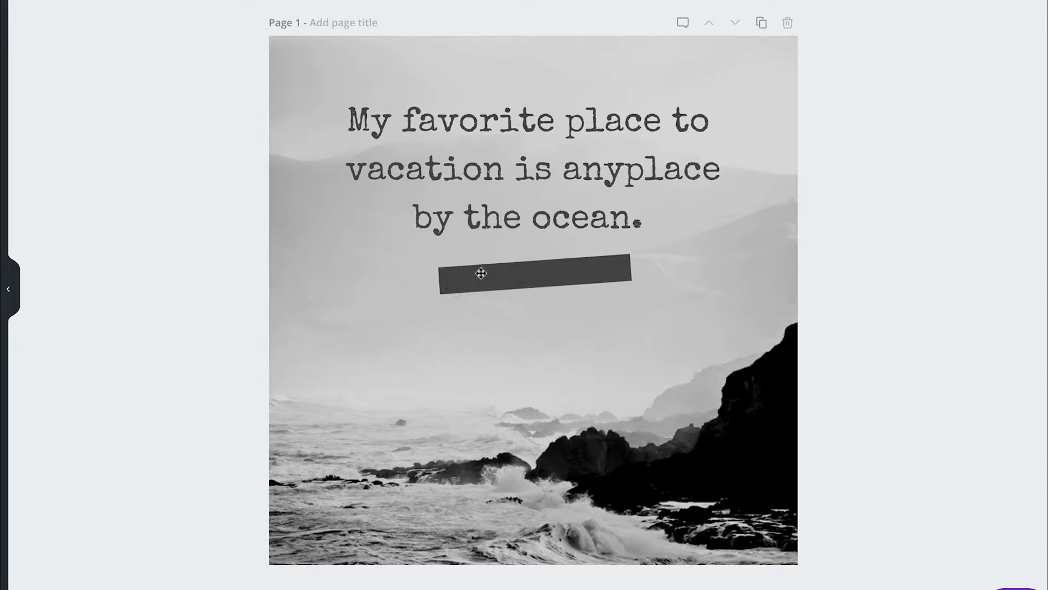
click(477, 275)
key(Delete)
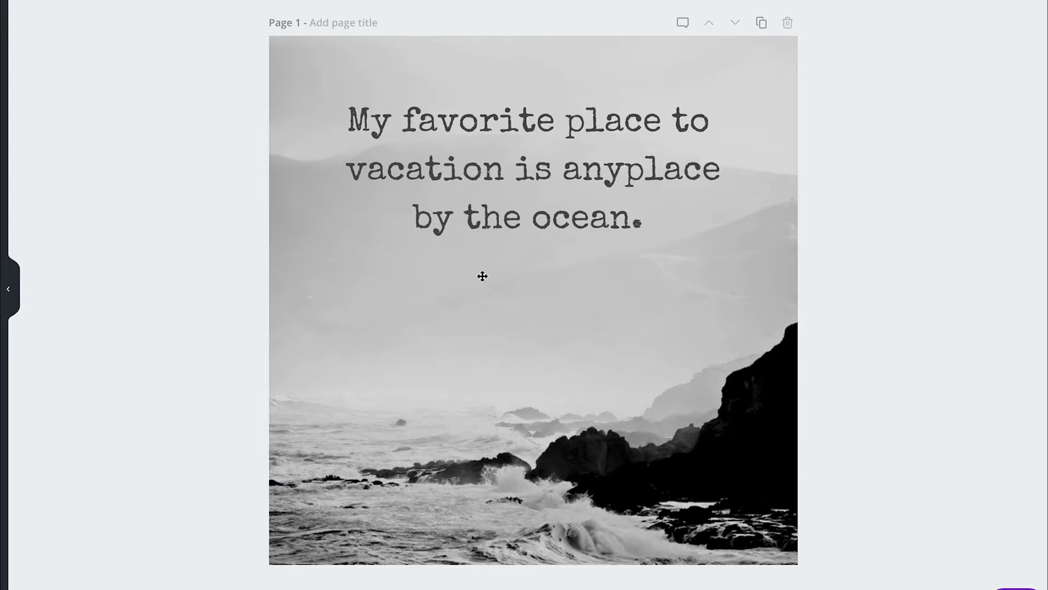
Undo to restore the name label, then delete the ocean background photo
key(ctrl+z)
key(ctrl+z)
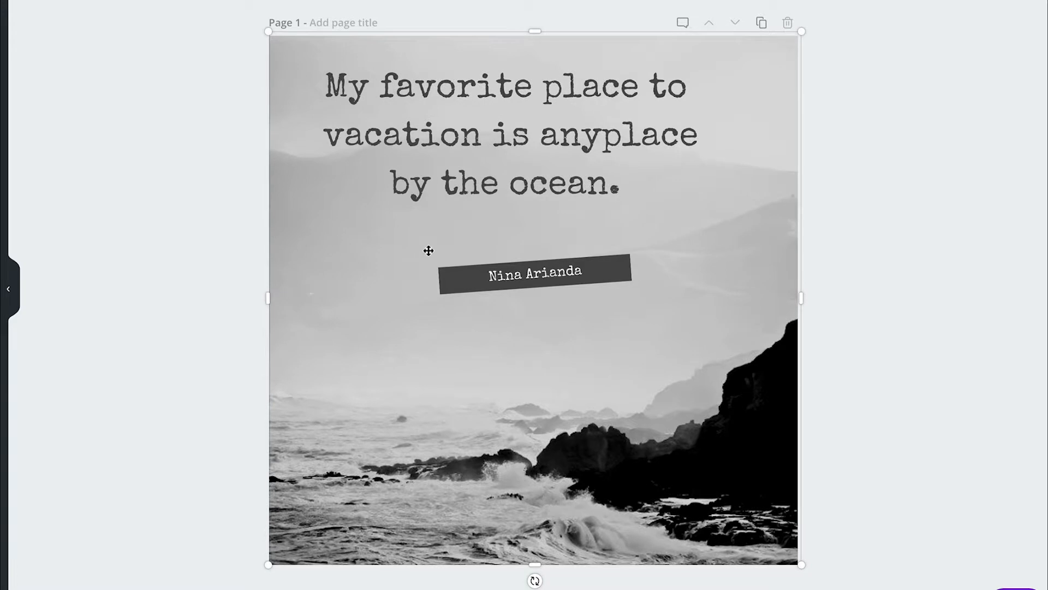
key(Delete)
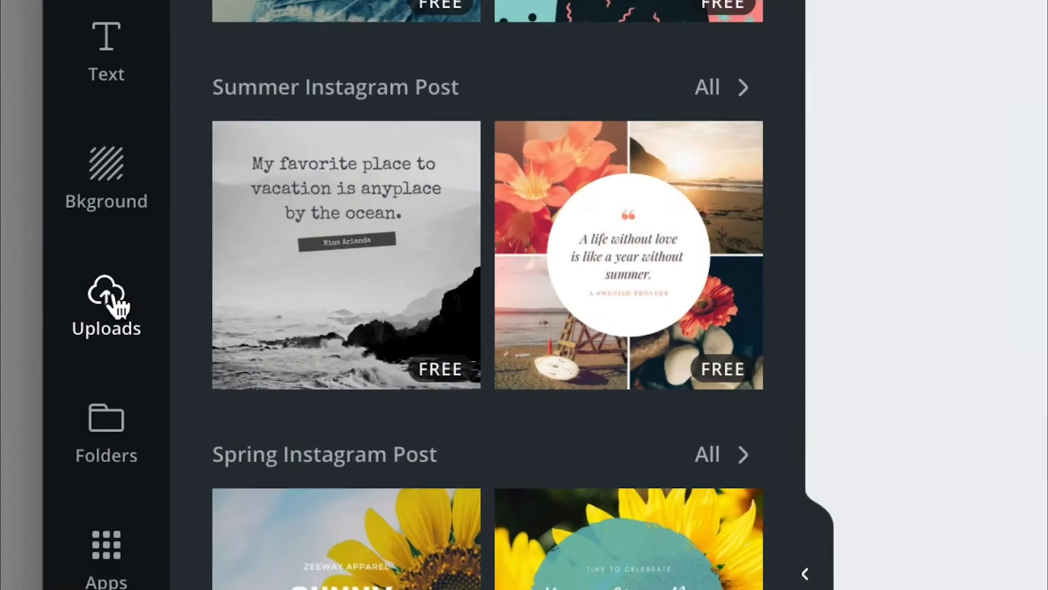
click(45, 254)
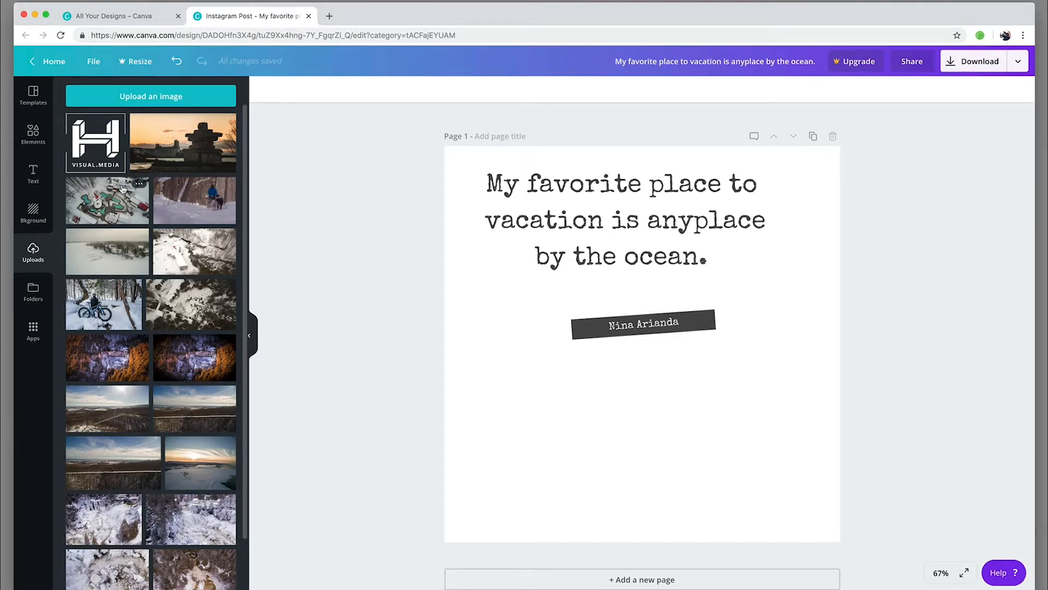
Browse the Uploads image grid and choose Upload an image to pick a new photo
scroll(163, 216, down, 2)
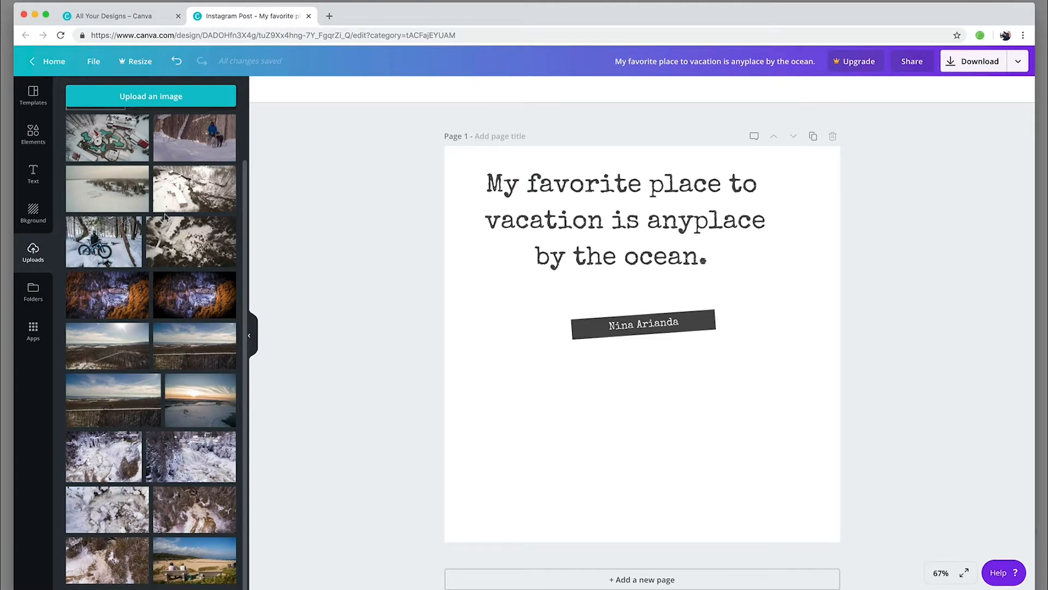
scroll(164, 217, up, 2)
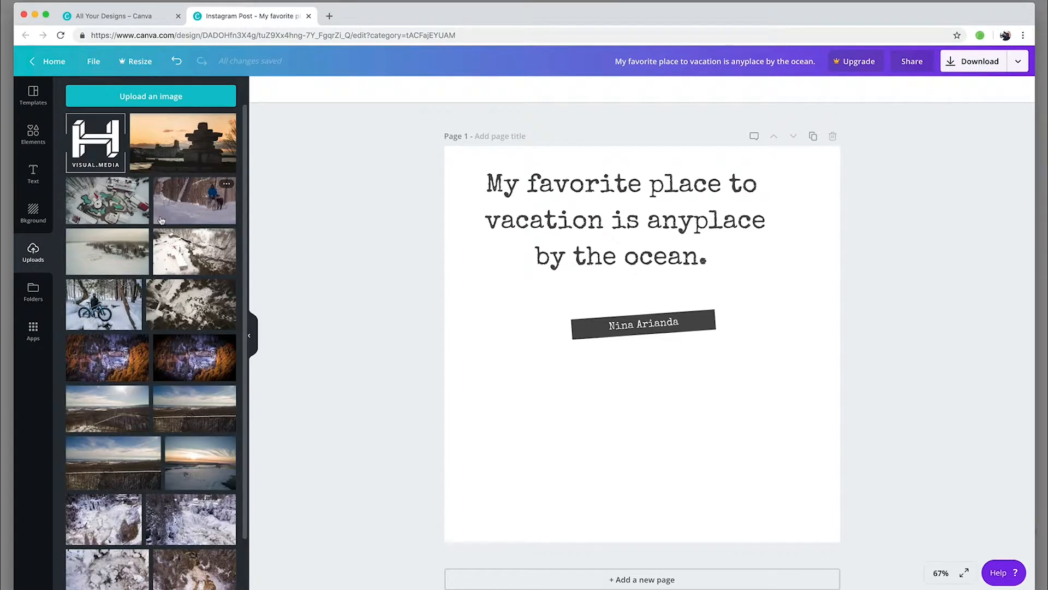
click(150, 96)
Compare Eugian falls.jpg and the Scenic Caves photos, previewing Scenic Caves Bridge.jpg full size
click(484, 189)
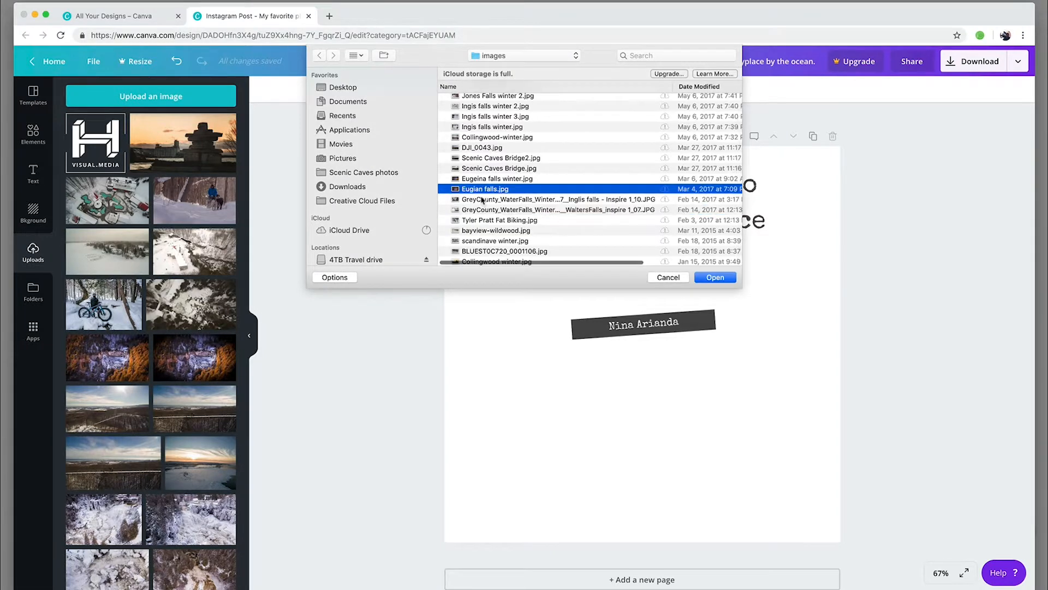
click(481, 169)
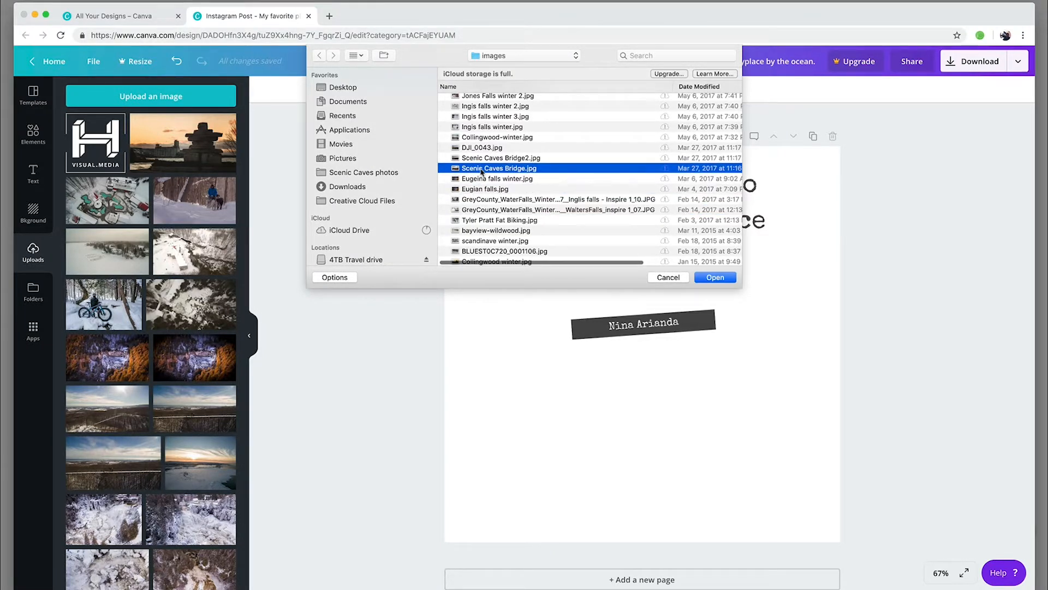
click(482, 158)
click(481, 169)
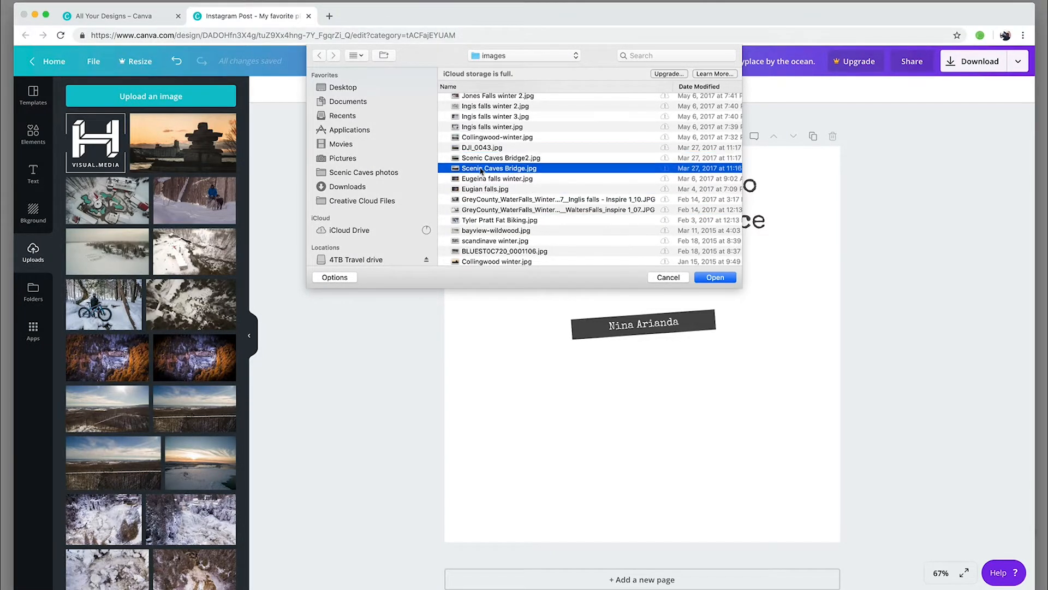
key(space)
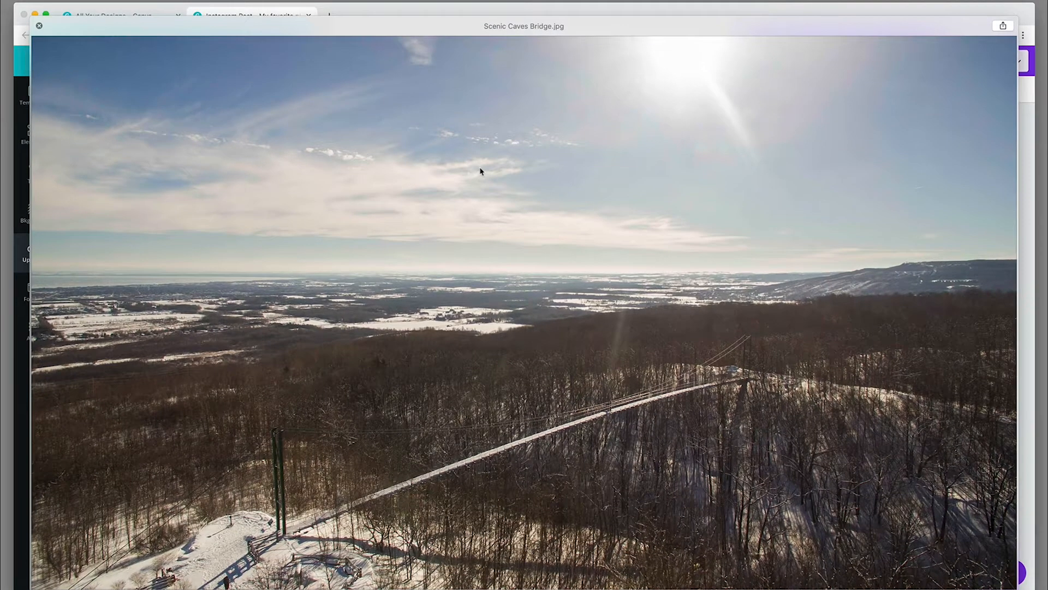
key(space)
Preview Scenic Caves Bridge2.jpg, drag it into Canva's uploads, and cancel the dialog
click(483, 159)
key(space)
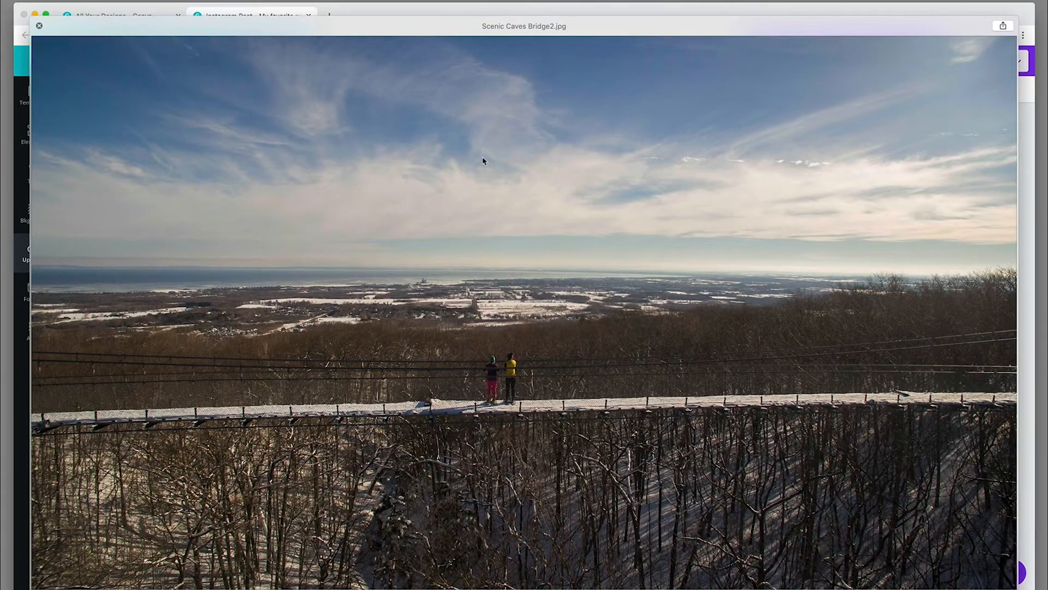
key(space)
drag(493, 159, 179, 204)
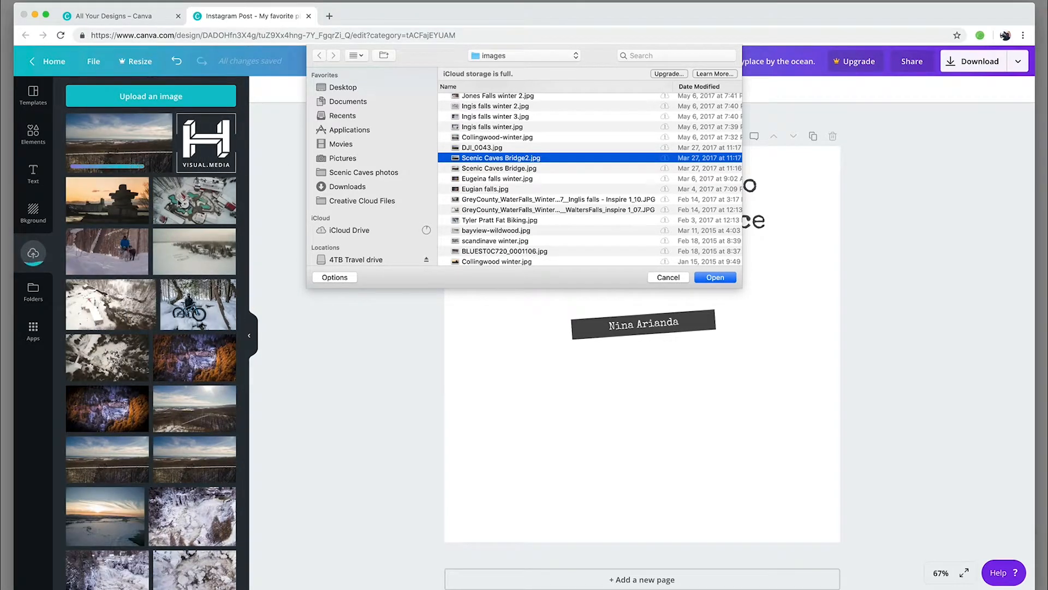
click(681, 278)
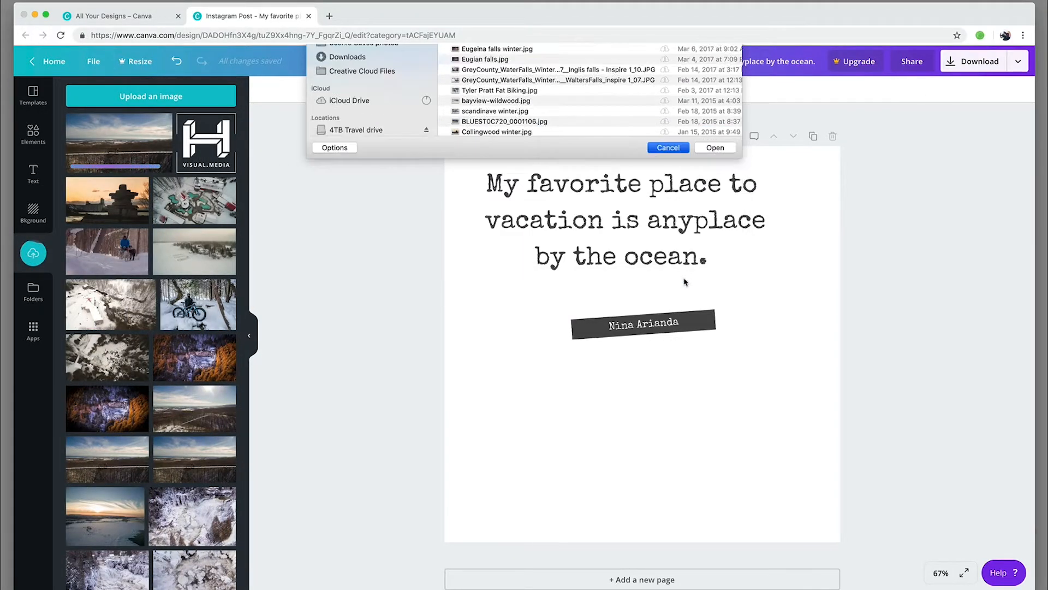
Place the uploaded Scenic Caves bridge photo on the page, enlarge it past the edges, and centre it
drag(87, 125, 539, 279)
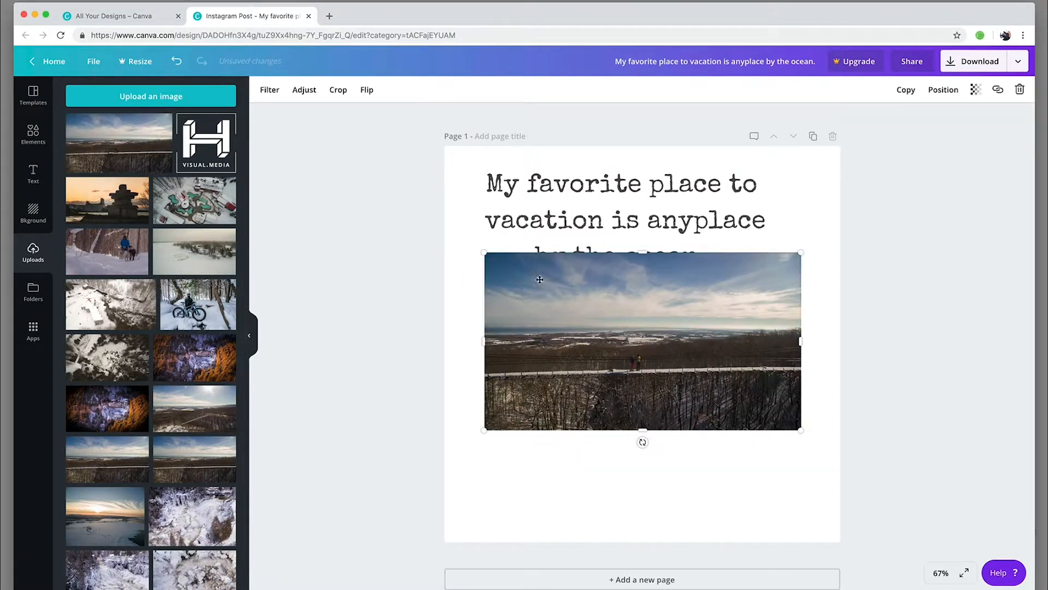
drag(486, 254, 306, 148)
drag(490, 193, 553, 307)
drag(387, 264, 240, 88)
drag(627, 213, 743, 211)
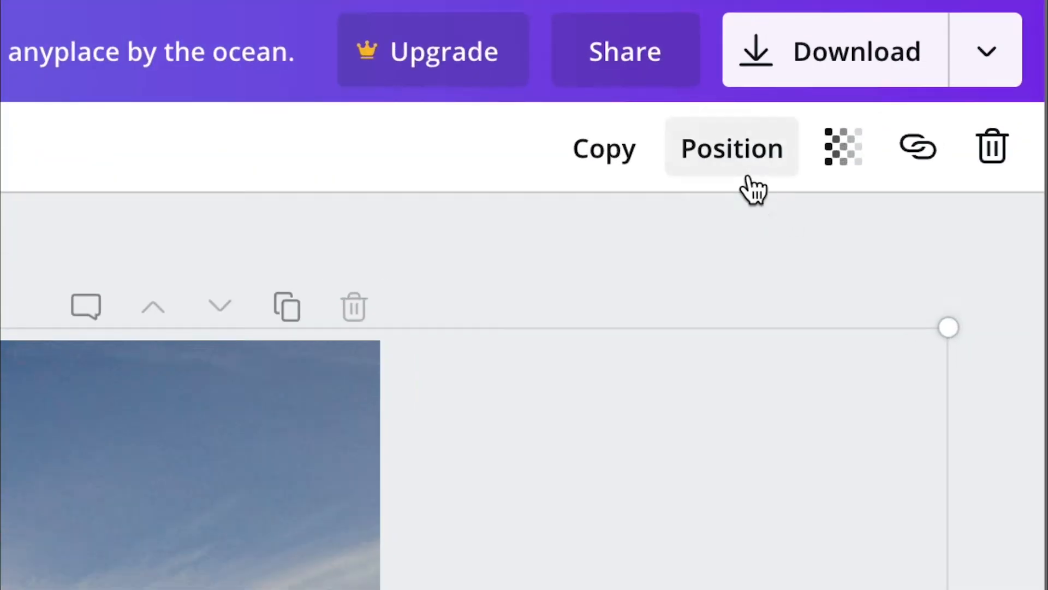
click(947, 95)
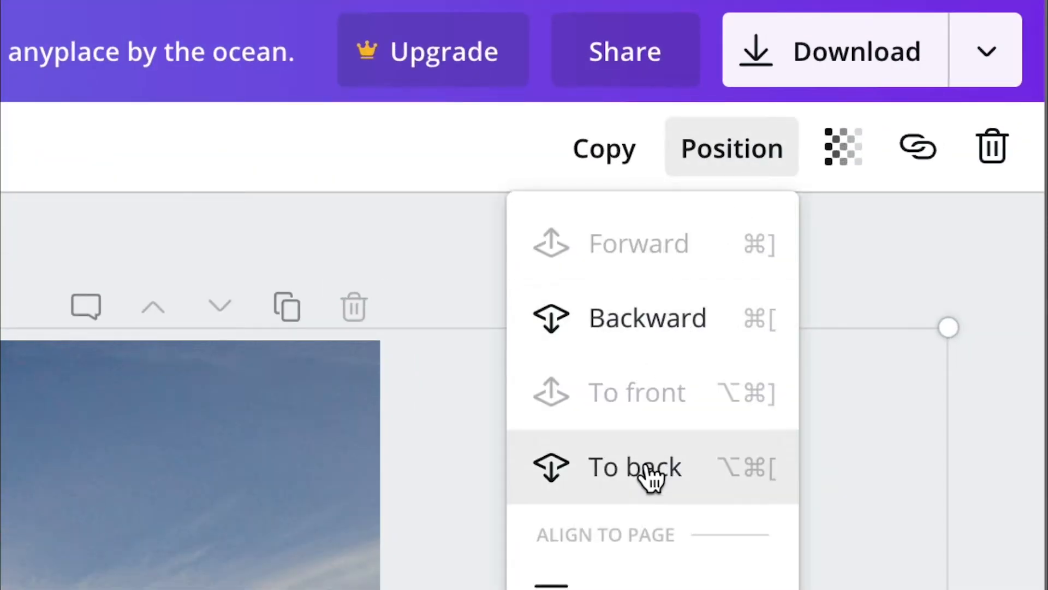
Send the bridge photo to the back, behind the quote and name tag
click(650, 471)
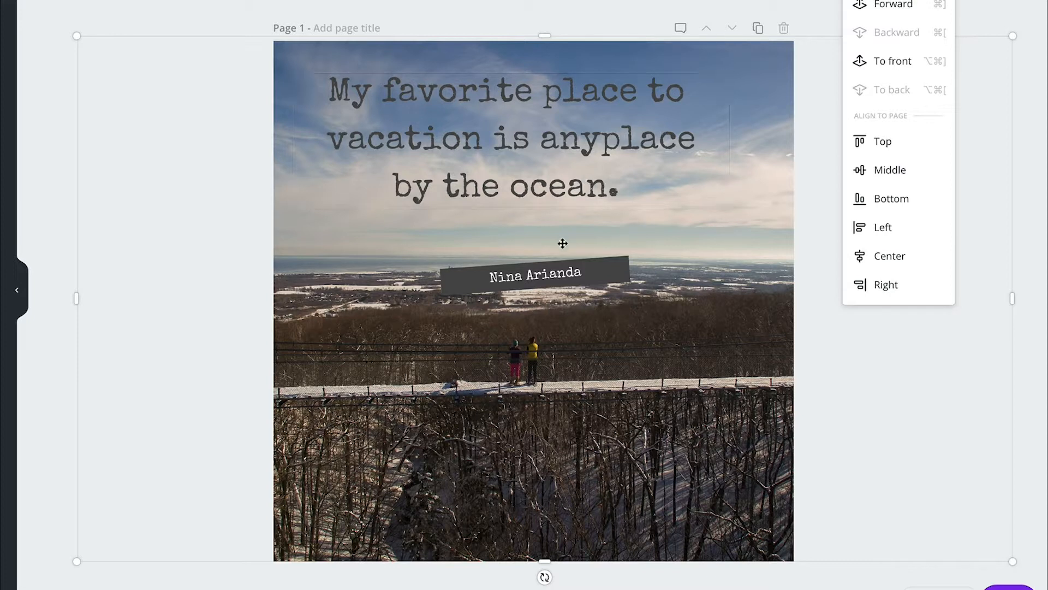
click(601, 263)
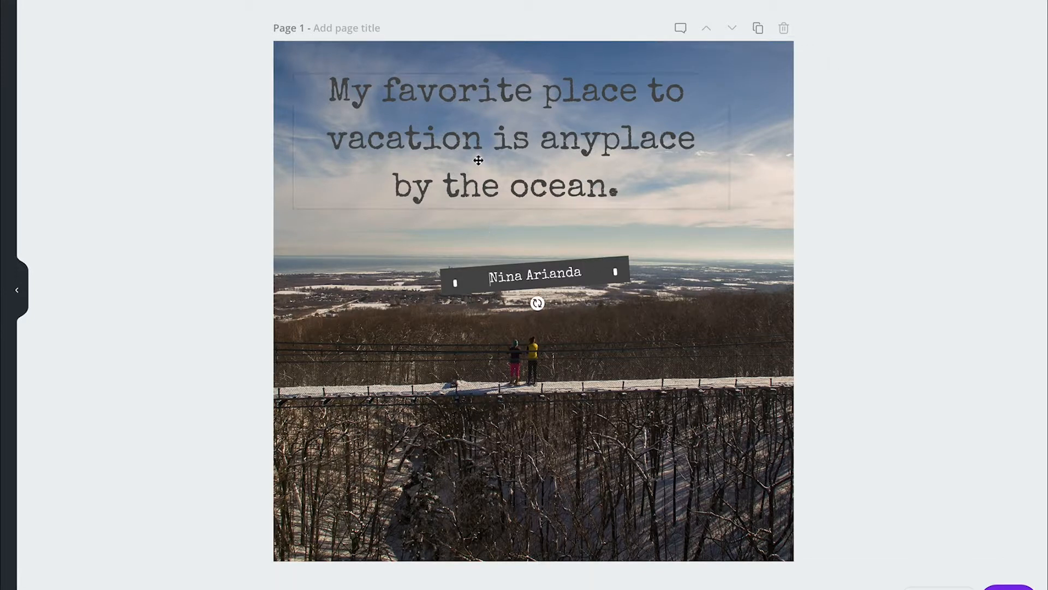
click(341, 98)
Replace the quote with 'BruceGreySimcoe is the Best Place in the Winter!'
click(332, 94)
drag(332, 94, 612, 189)
text(BruceGreySimcoe is the Best Place in the Winter)
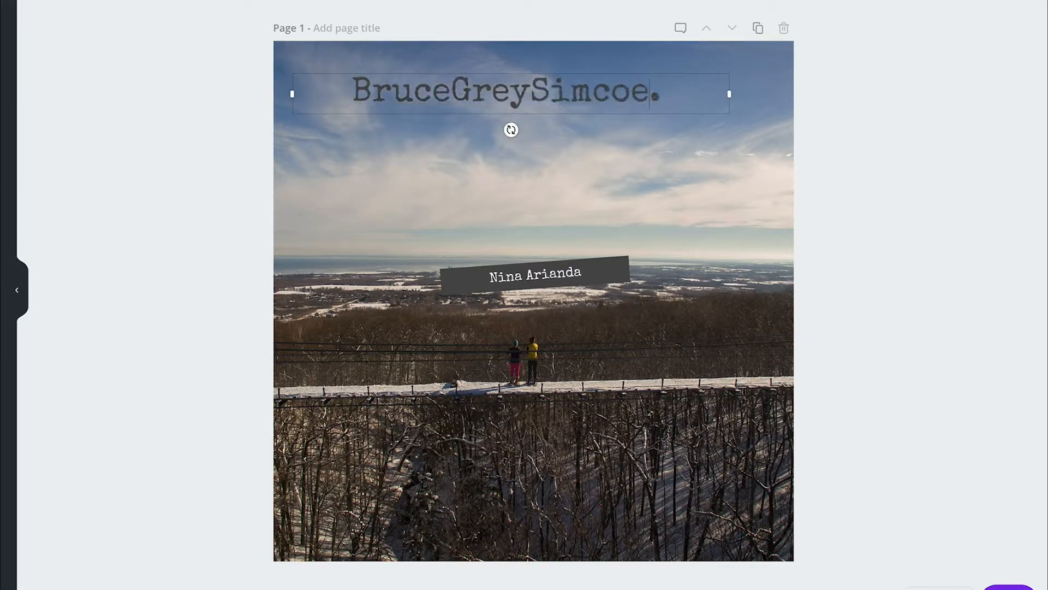
text(!)
click(453, 278)
Move the name banner under the headline and replace its text with the creator's name
drag(453, 278, 452, 176)
double_click(452, 176)
key(ctrl+a)
text(Brian Hunt)
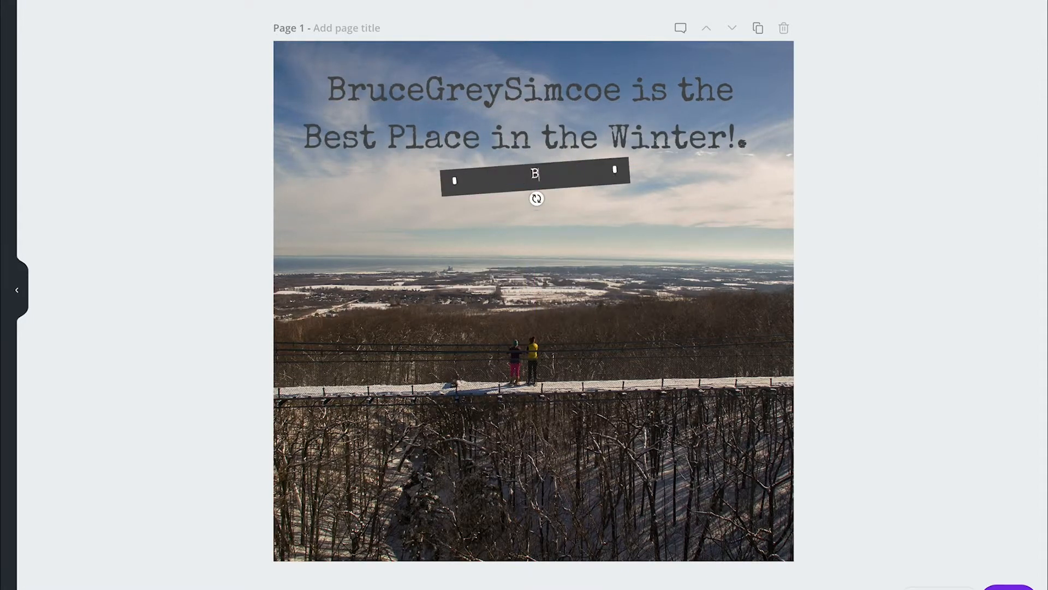
drag(454, 187, 454, 191)
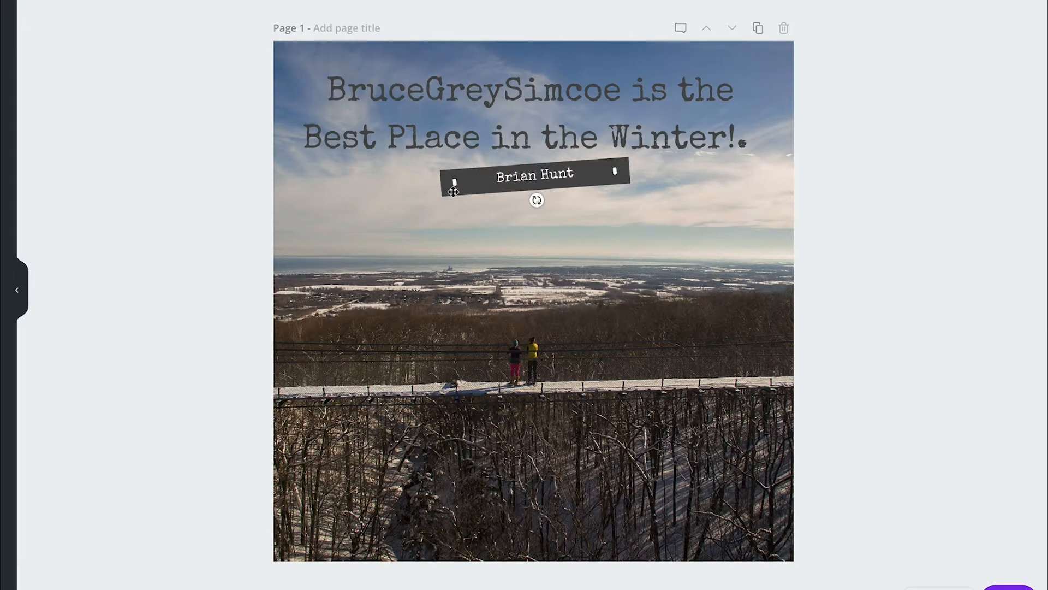
double_click(471, 151)
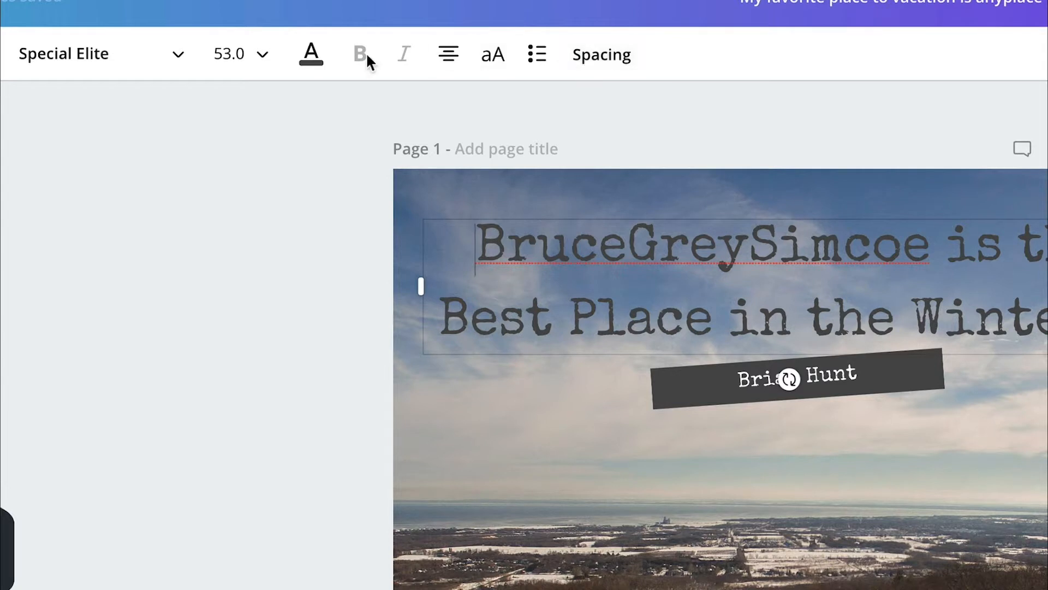
Make the headline text white
click(257, 58)
scroll(257, 188, down, 2)
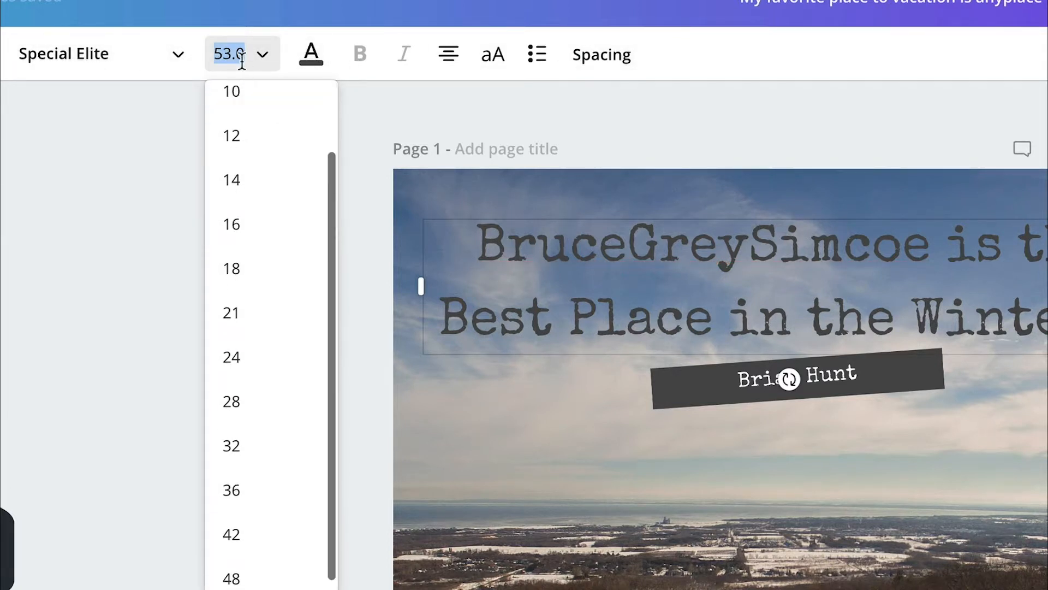
click(244, 55)
click(308, 59)
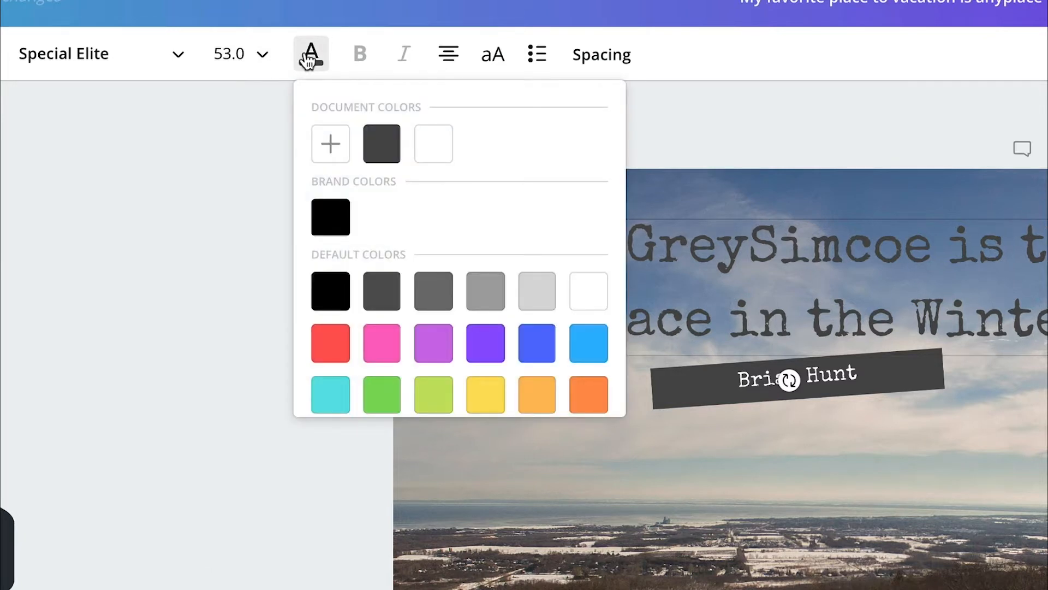
click(587, 294)
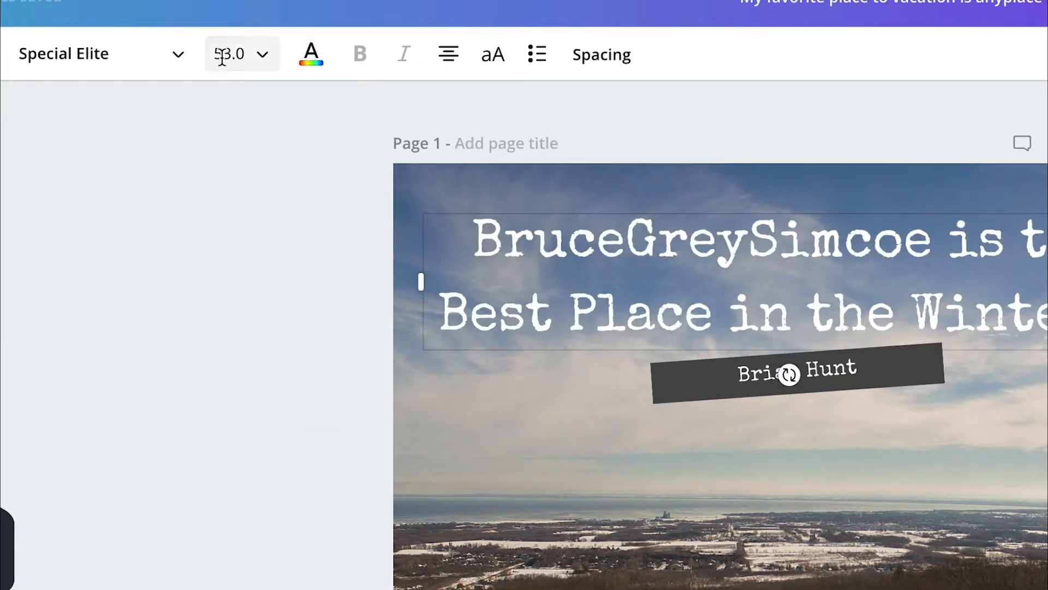
Toggle the headline between uppercase and mixed case, and try a bulleted list
click(485, 63)
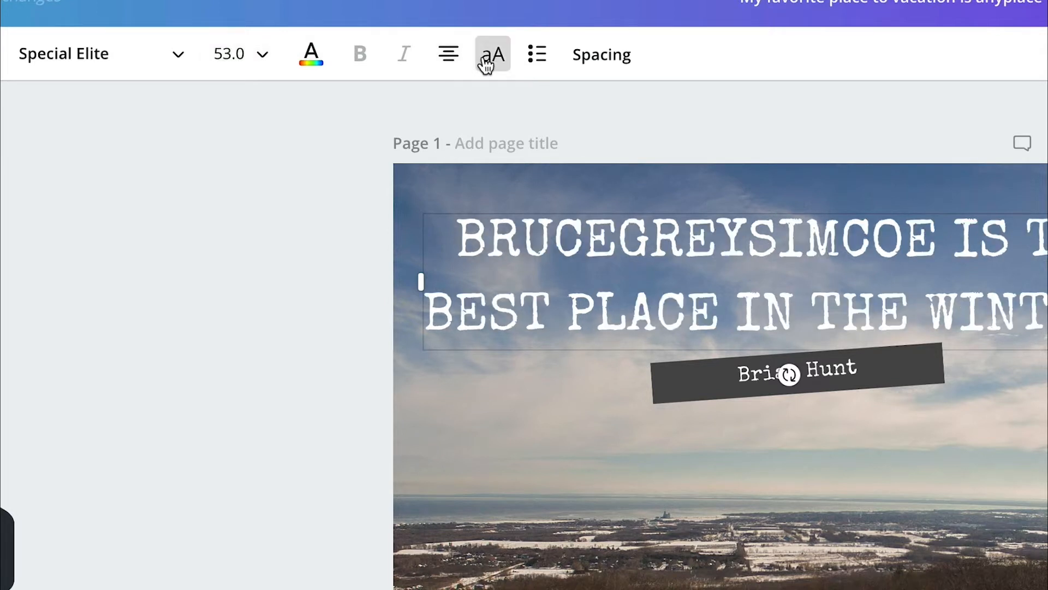
click(485, 63)
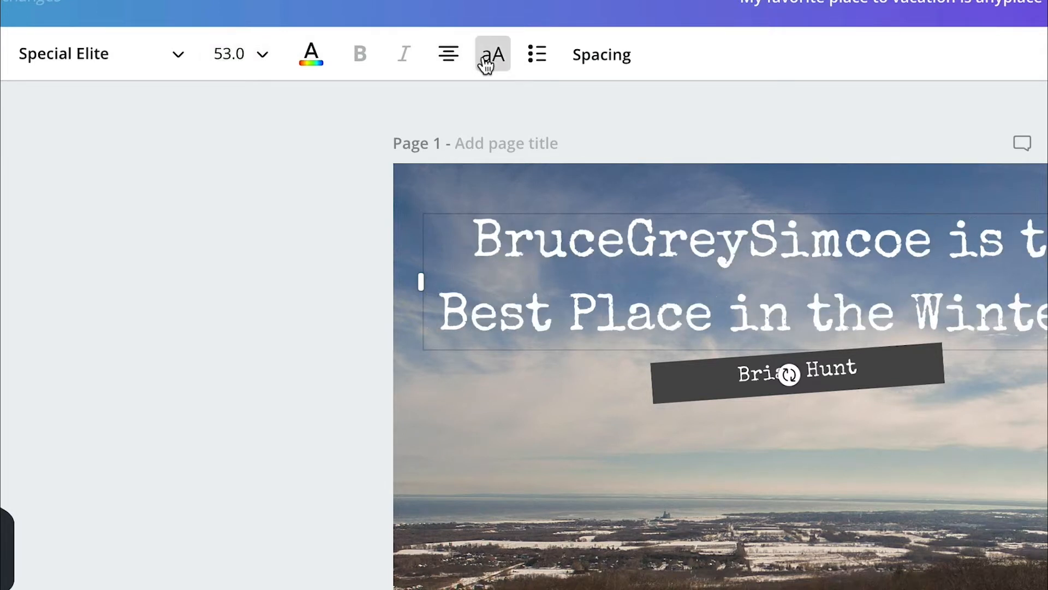
click(485, 64)
click(485, 64)
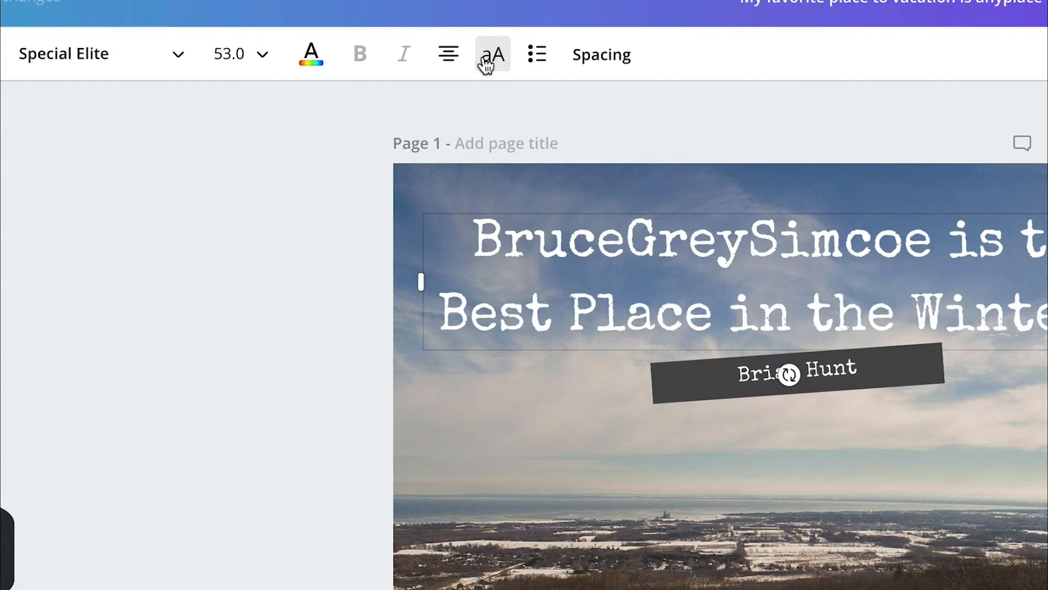
click(536, 56)
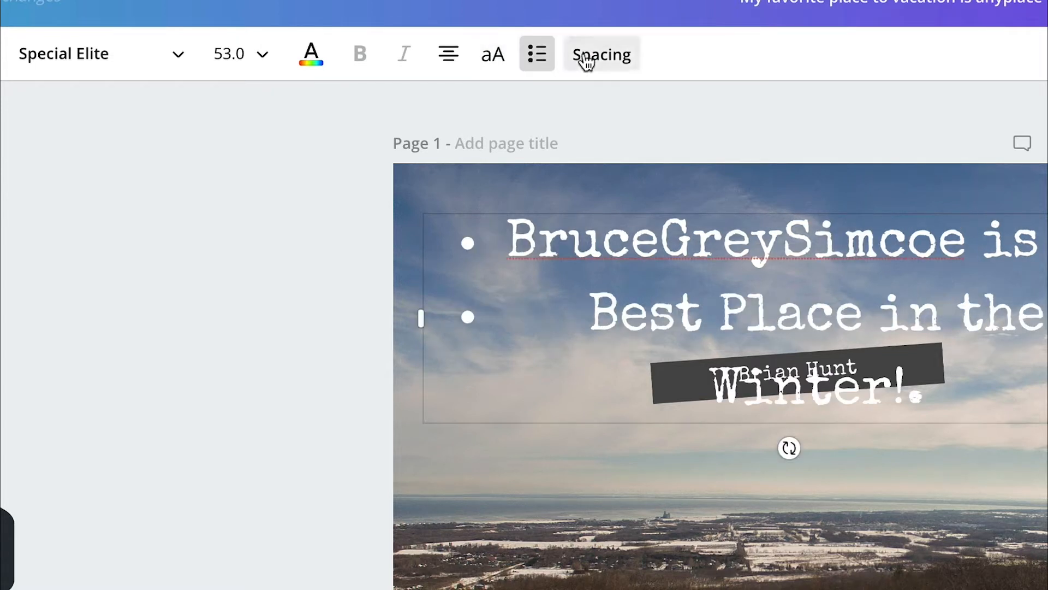
Try the Advent Pro Bold font on the headline, undo back to Special Elite, and deselect
click(173, 57)
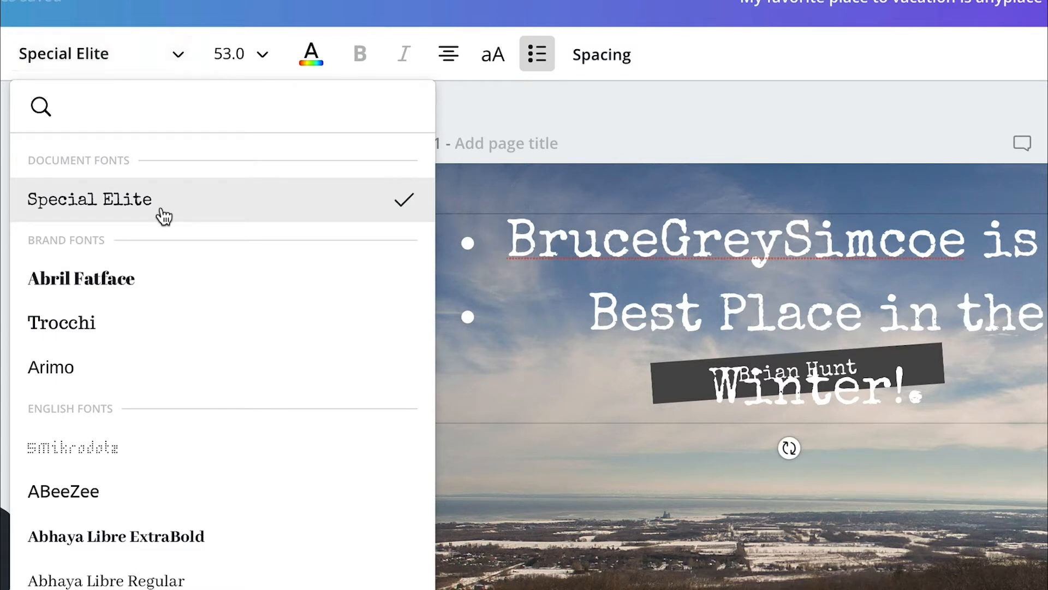
scroll(133, 299, down, 8)
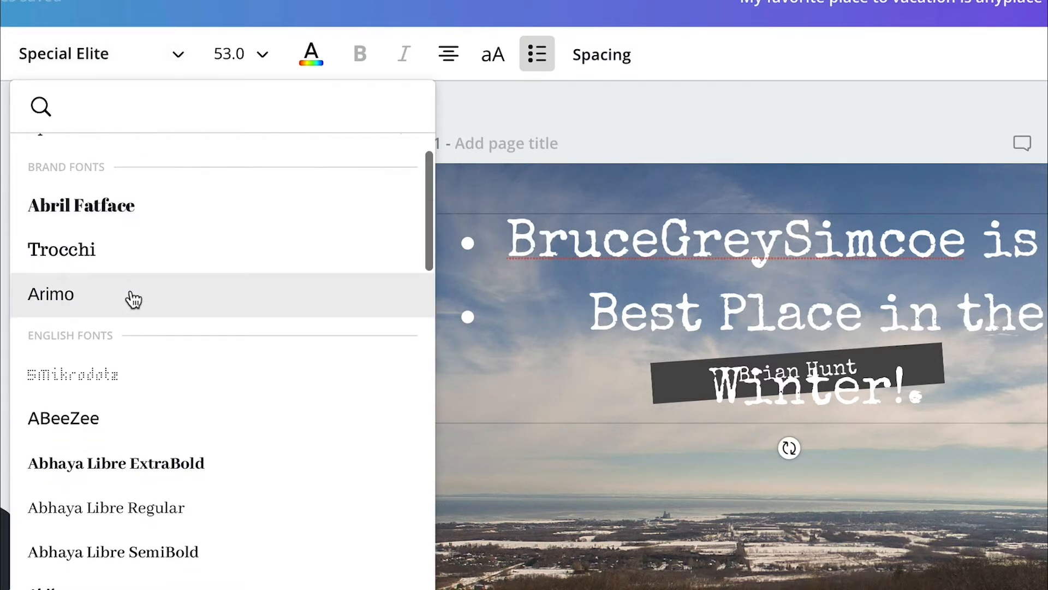
scroll(115, 363, down, 3)
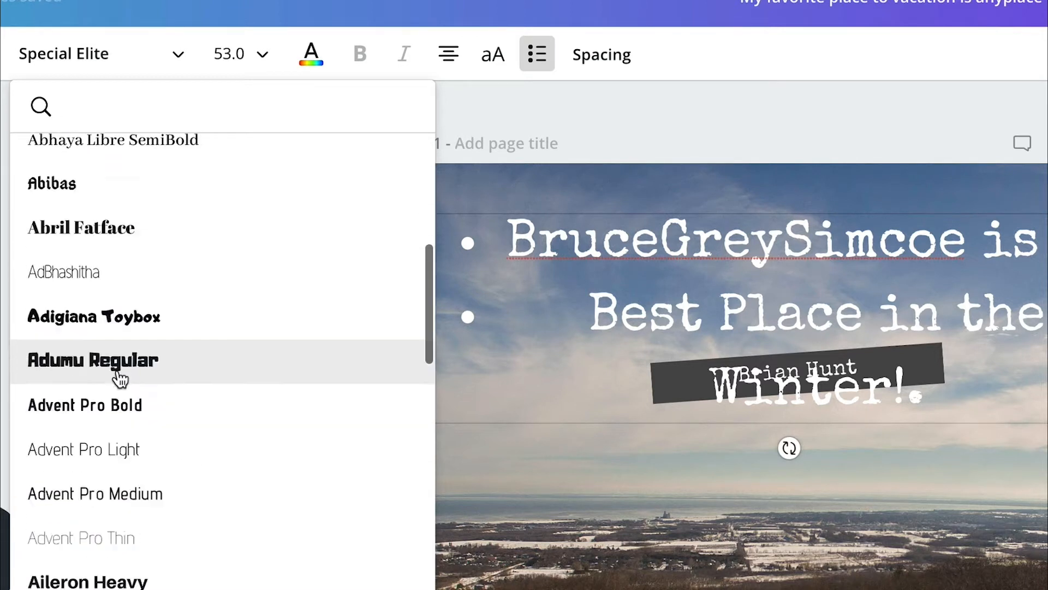
click(116, 376)
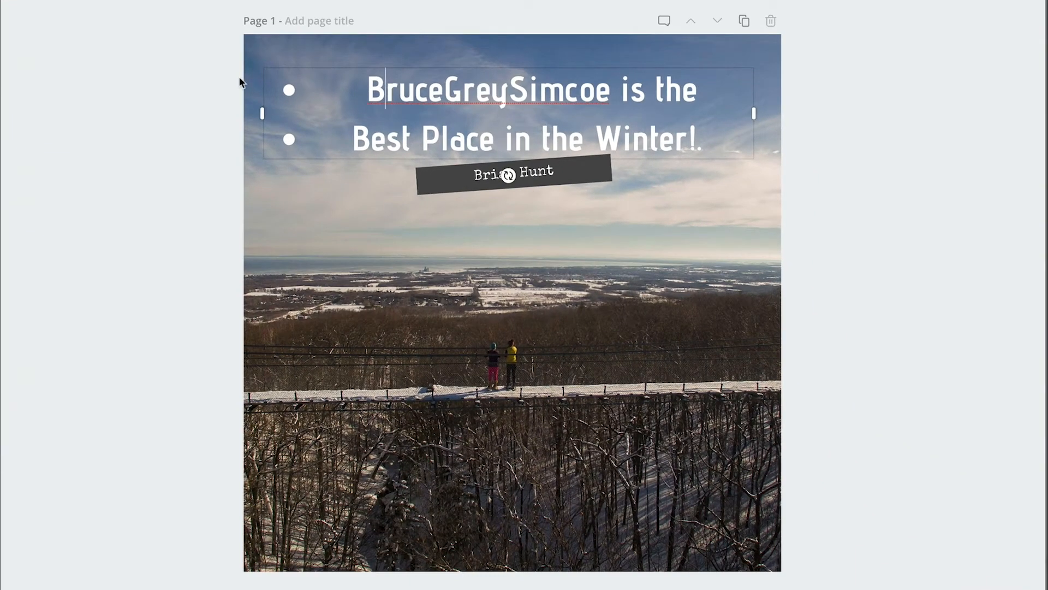
key(ctrl+z)
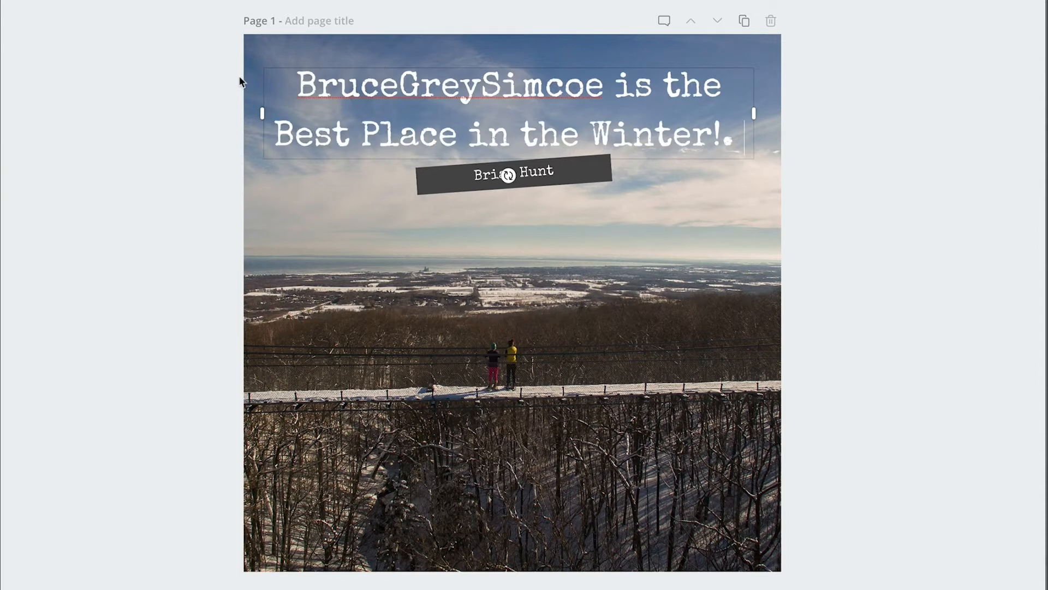
click(239, 77)
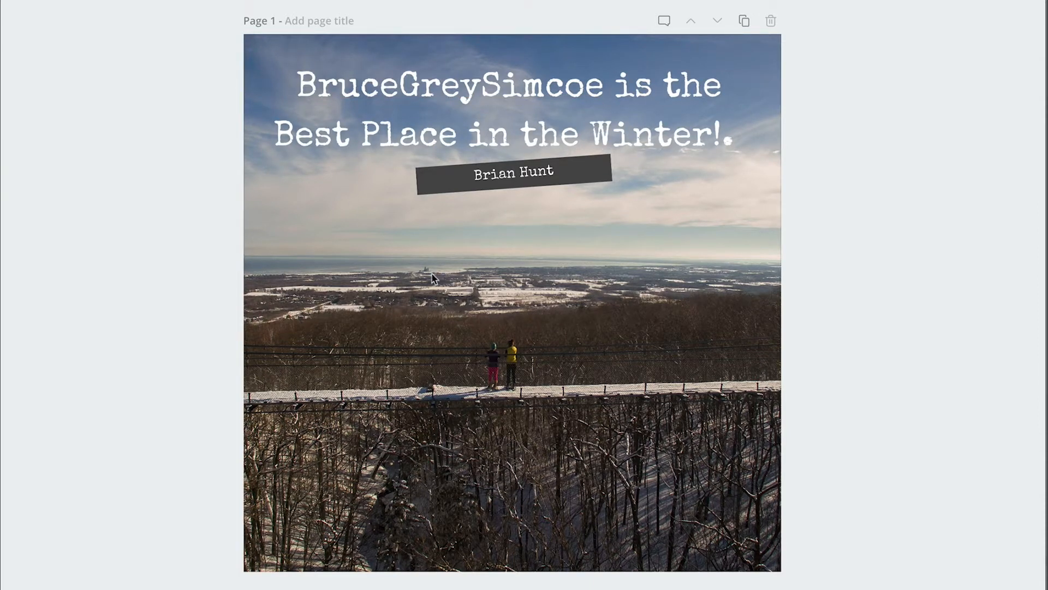
Adjust the bridge photo to brightness 17, contrast 28, saturation -3 and vignette 22
click(409, 278)
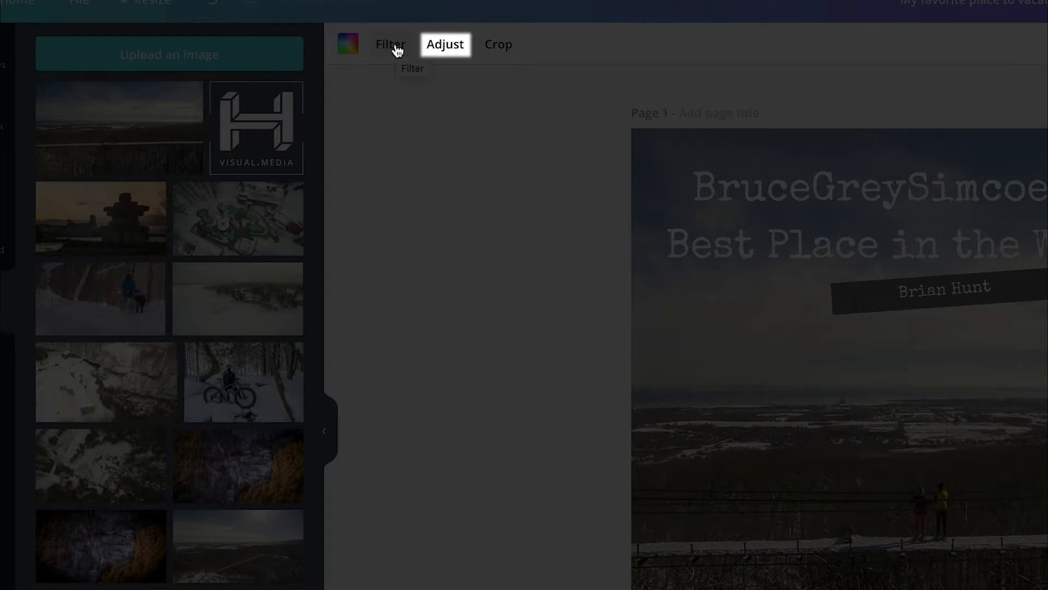
click(433, 48)
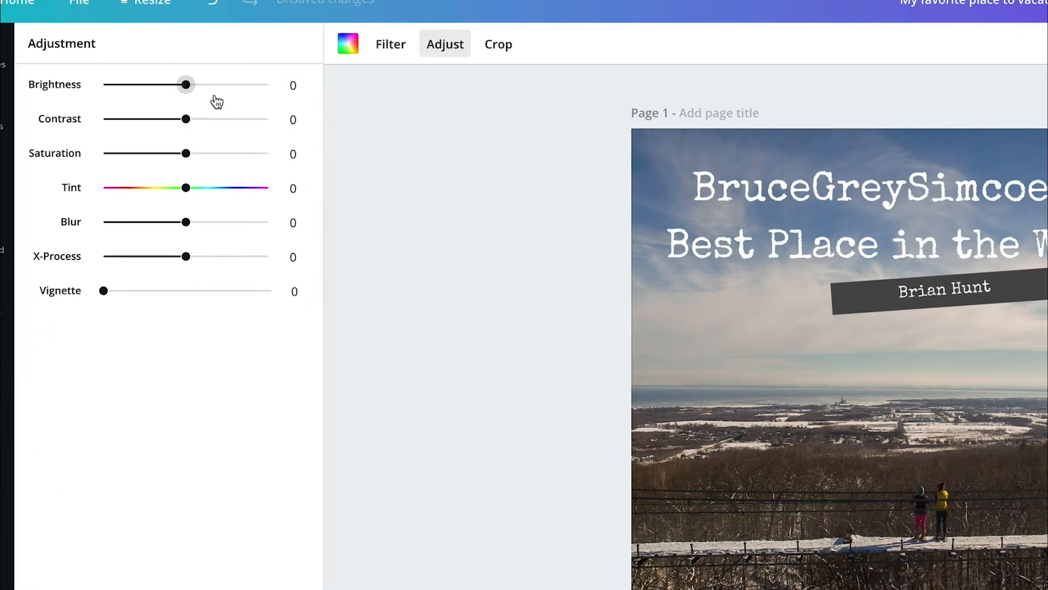
drag(187, 85, 184, 157)
drag(118, 291, 140, 291)
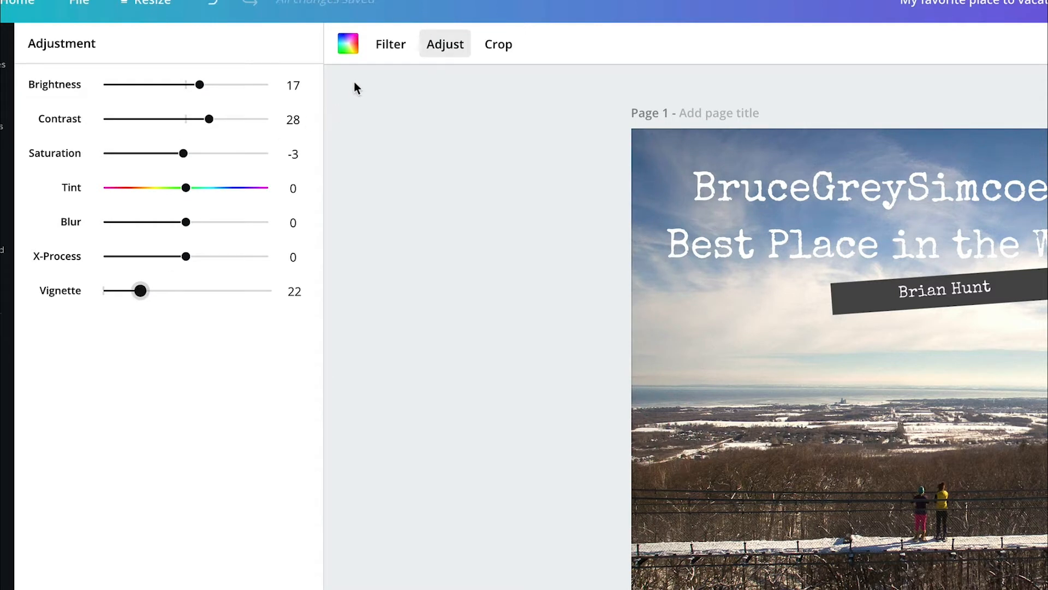
click(349, 44)
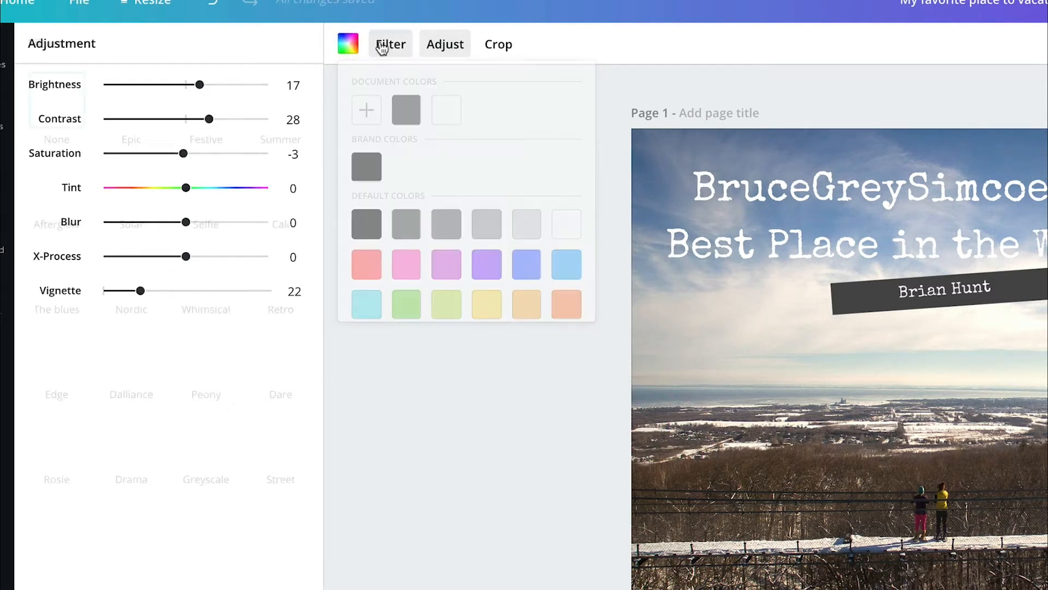
click(382, 46)
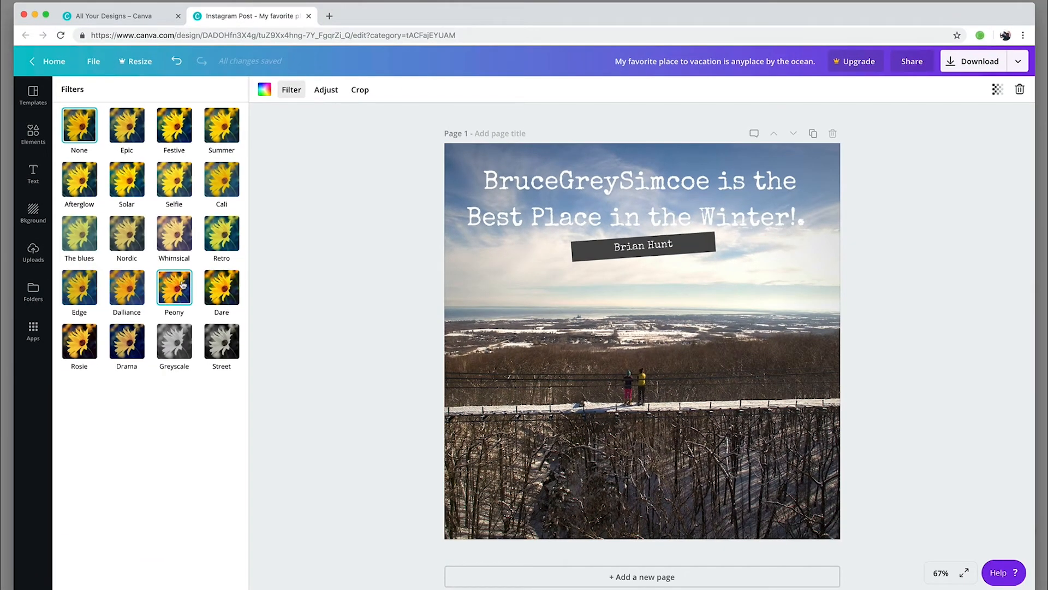
Try the Peony, Dalliance and Edge filters, then apply Cali to the bridge photo
click(183, 284)
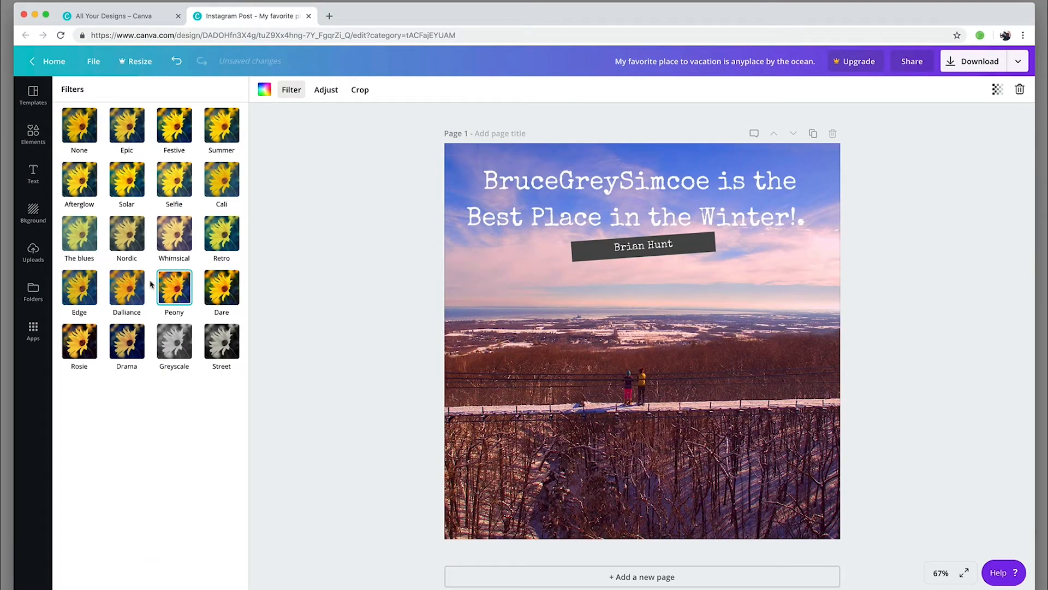
click(128, 284)
click(85, 277)
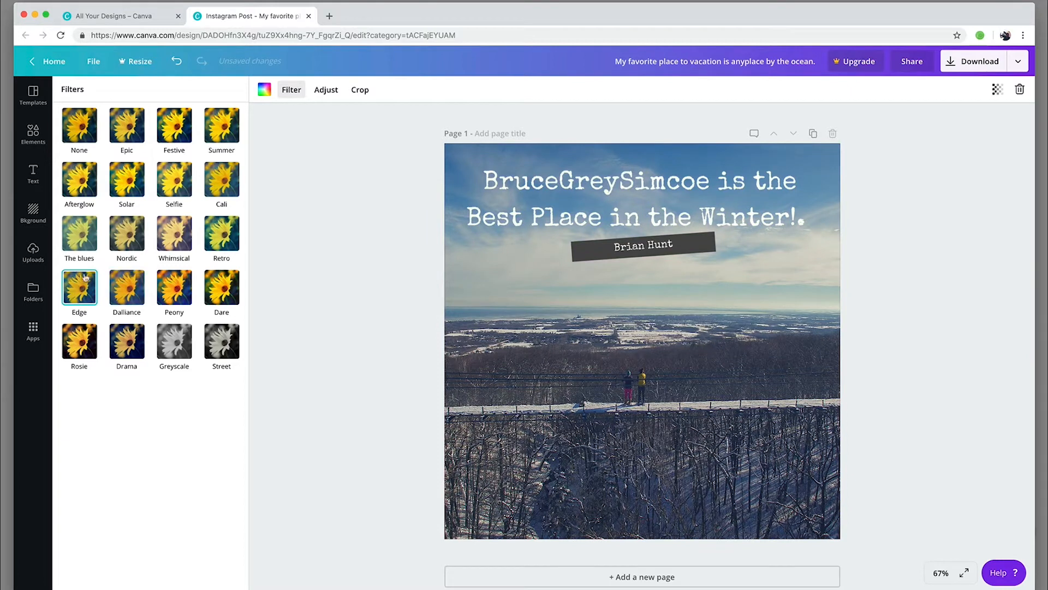
click(218, 183)
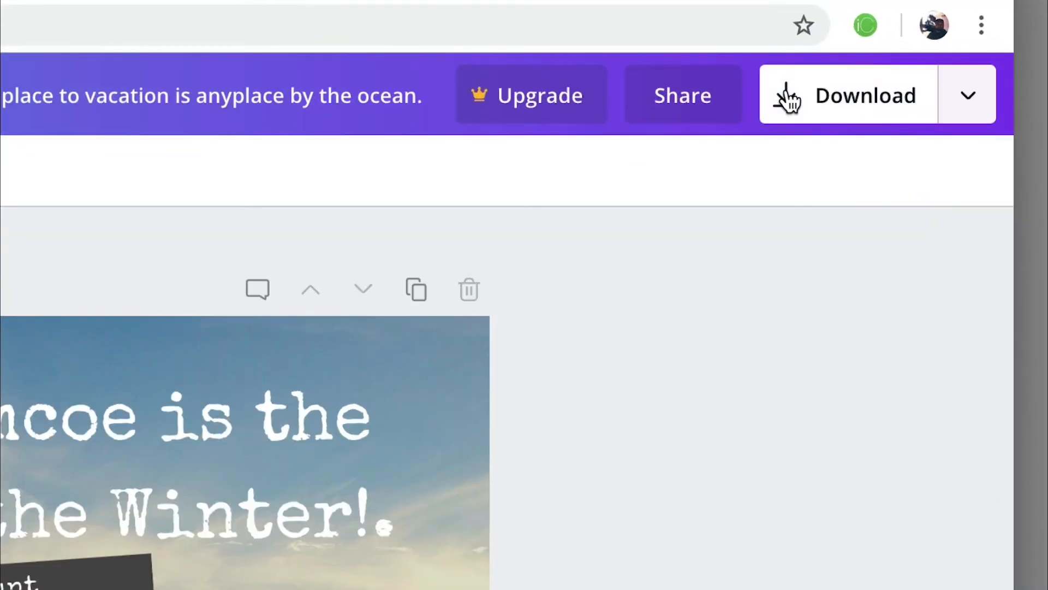
click(952, 63)
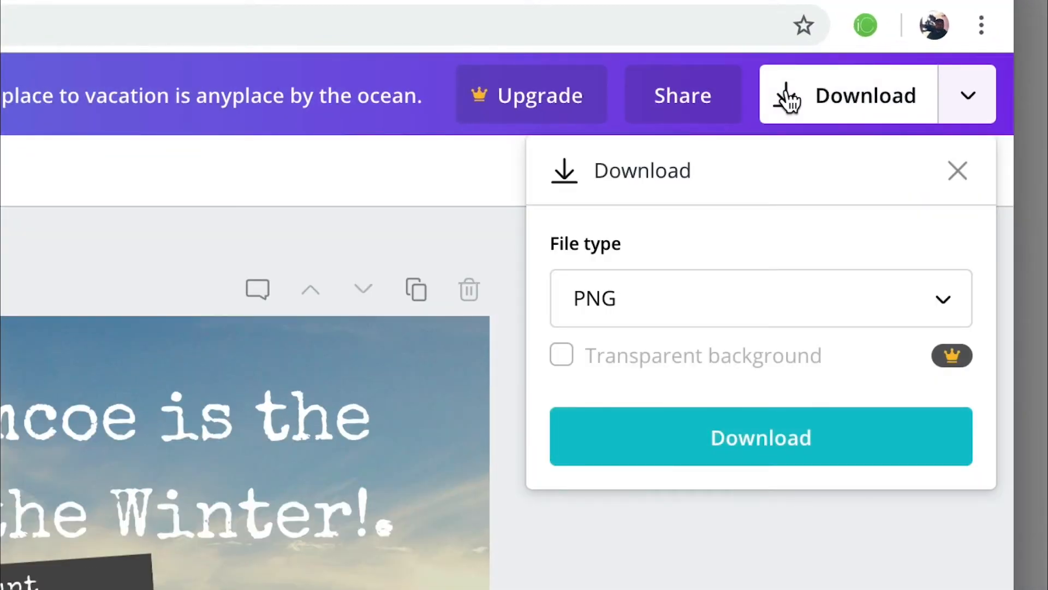
Switch the download file type from PNG to JPG and start exporting the post
click(695, 292)
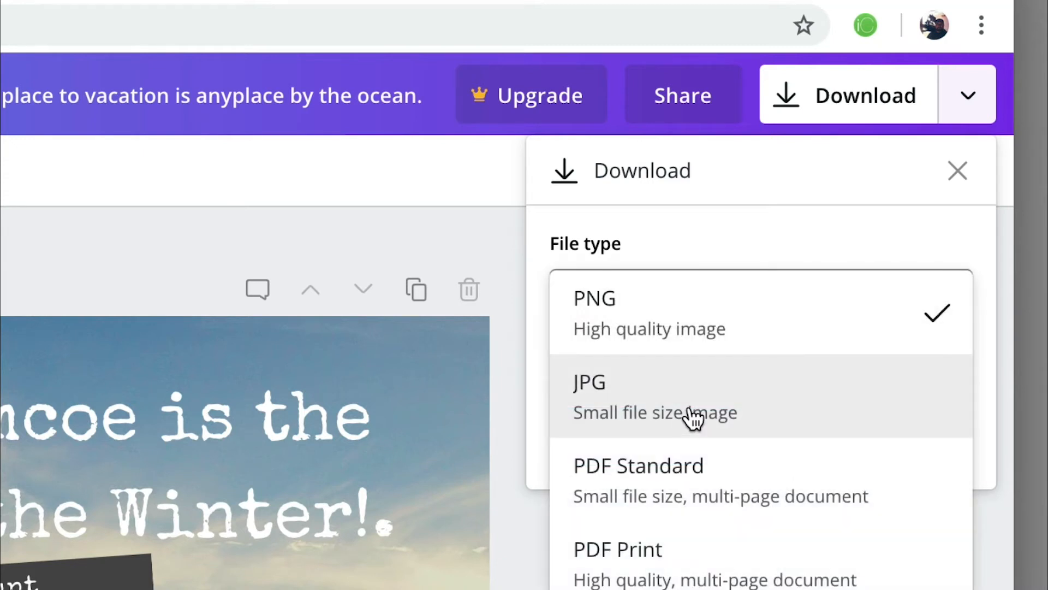
click(695, 417)
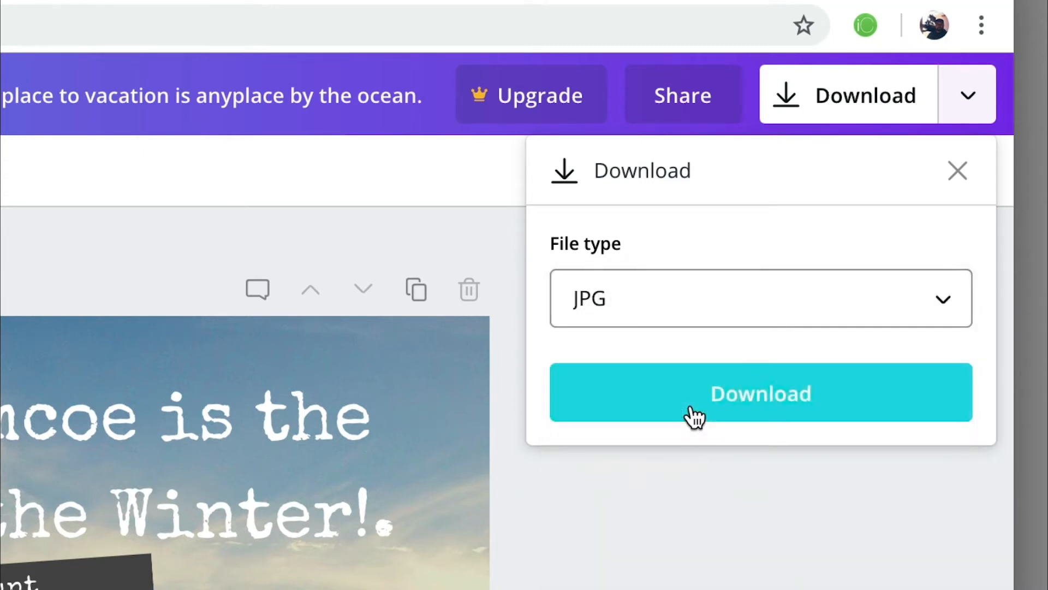
click(724, 406)
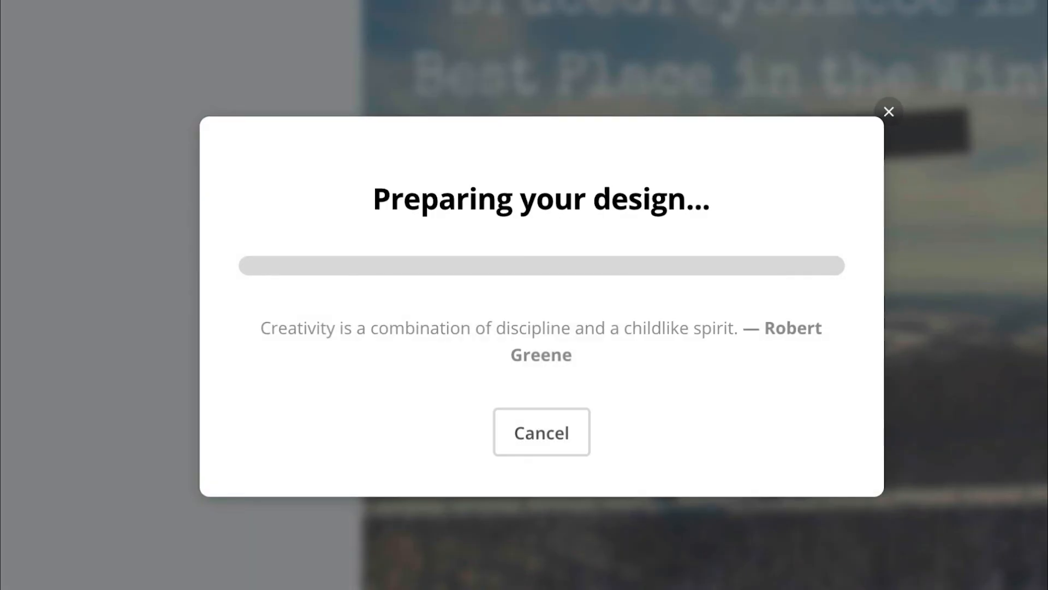